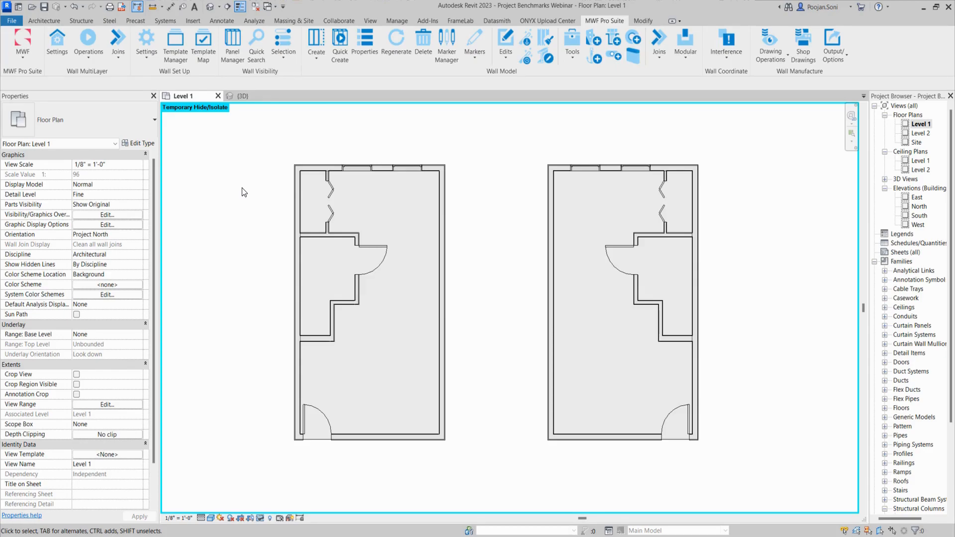
Switch to the wall module's tools and locate the Project Benchmark command among its settings.
{"action": "left_click", "coordinate": [22, 56]}
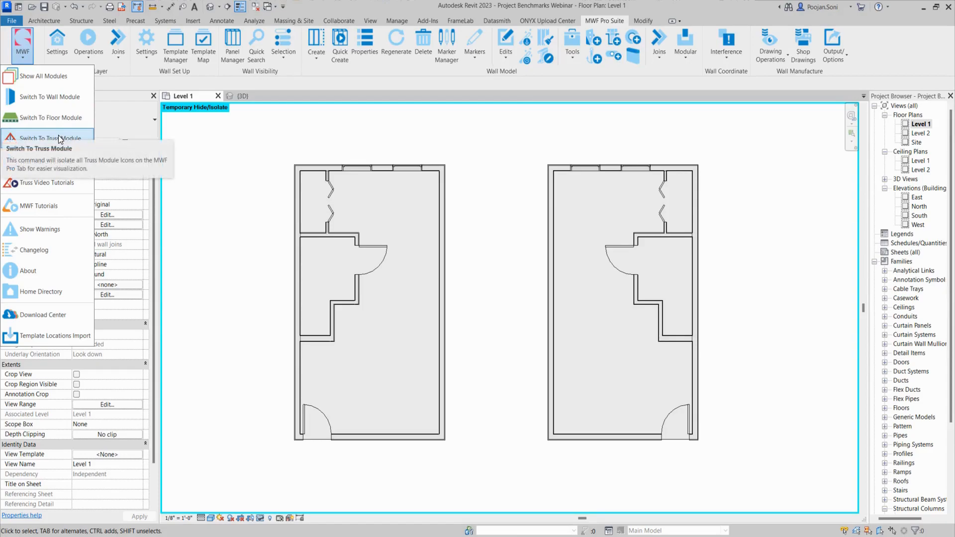
{"action": "left_click", "coordinate": [72, 99]}
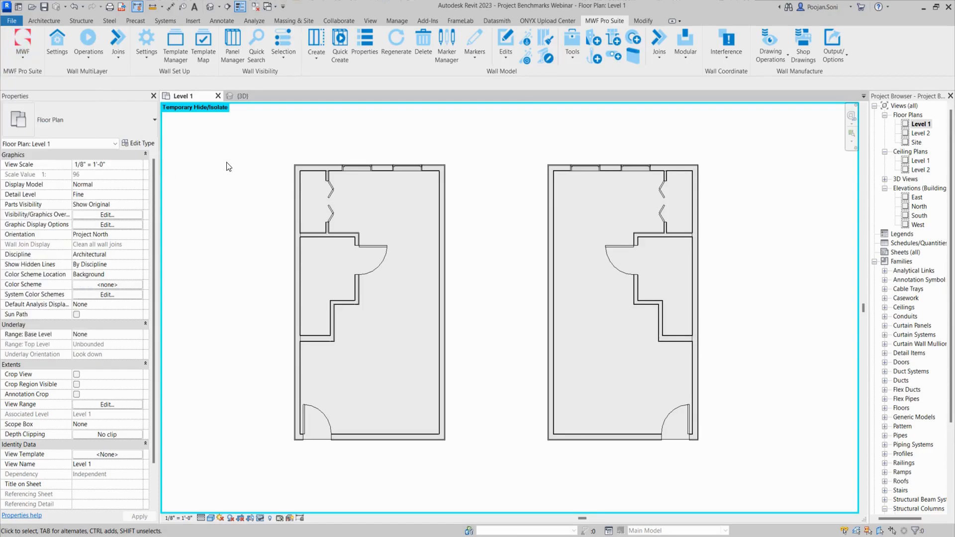
{"action": "left_click", "coordinate": [143, 57]}
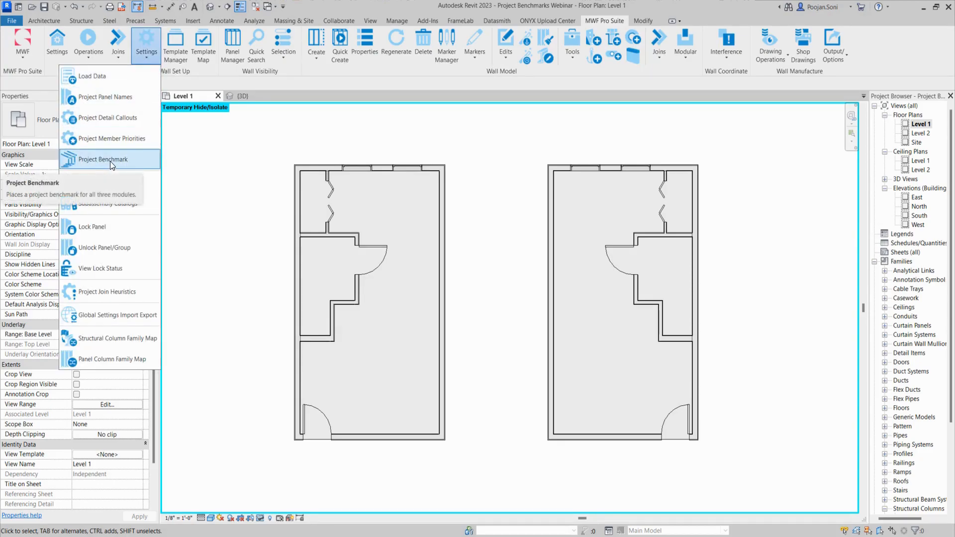
{"action": "left_click", "coordinate": [201, 164]}
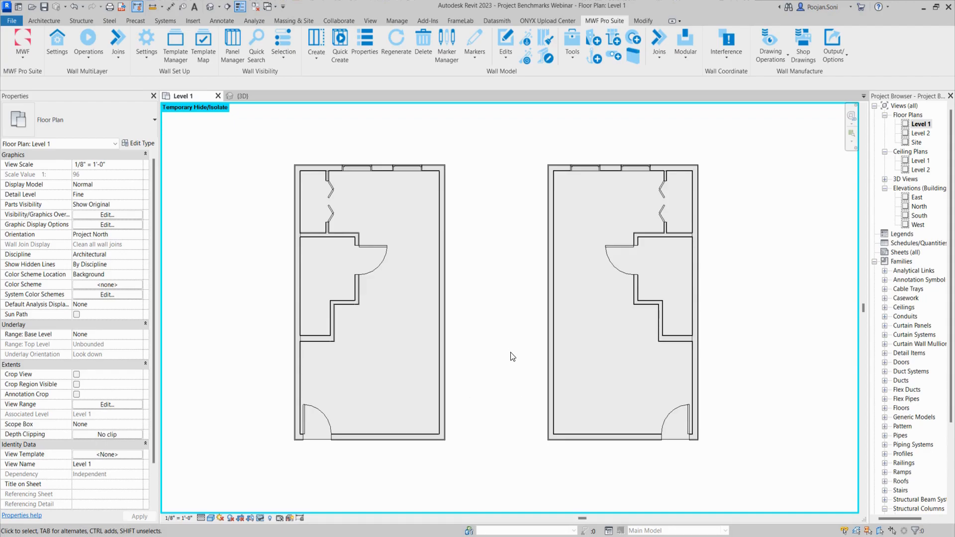
Set up a project benchmark of type mwfBenchmark : Default with prefix BM for the wall wood, floor wood and rafter default templates.
{"action": "left_click", "coordinate": [151, 63]}
{"action": "left_click", "coordinate": [87, 162]}
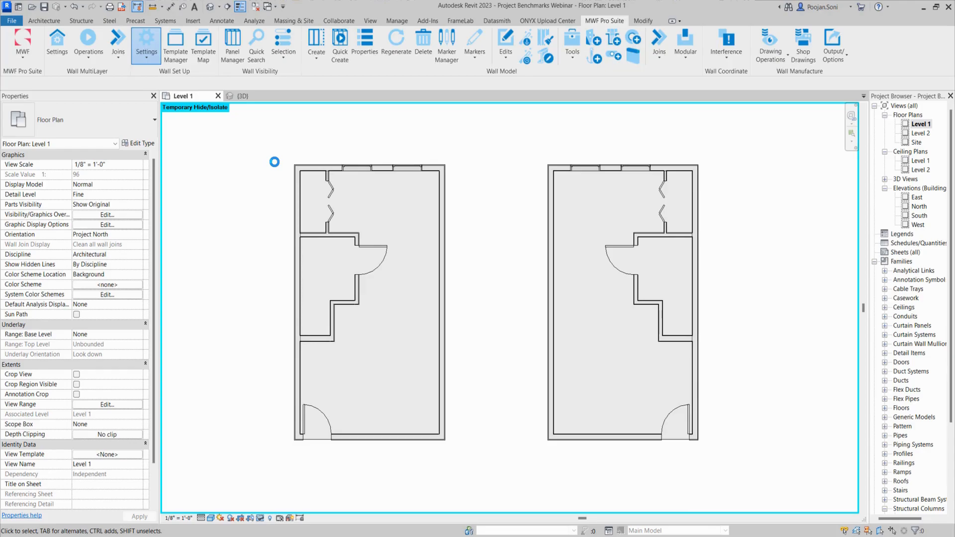
{"action": "left_click_drag", "start_coordinate": [192, 124], "coordinate": [389, 178]}
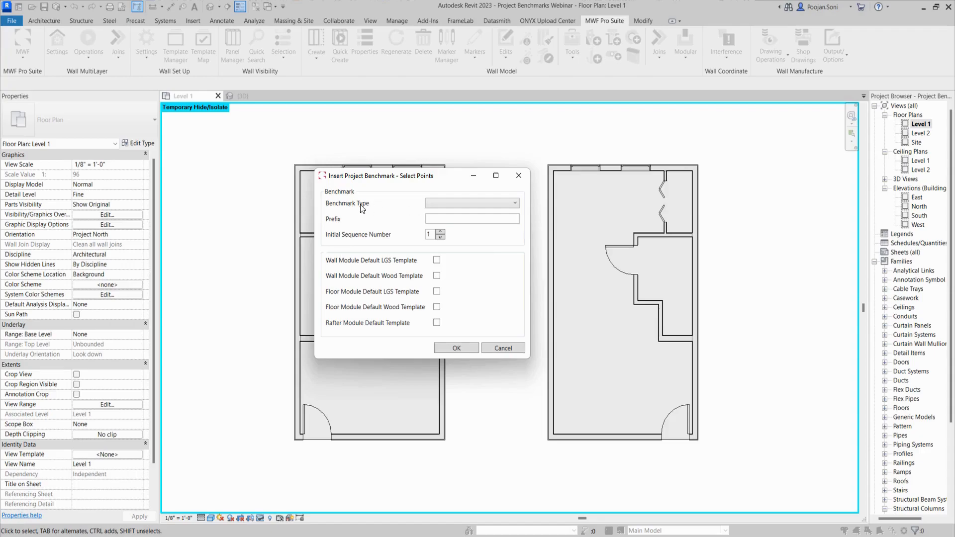
{"action": "left_click", "coordinate": [478, 206]}
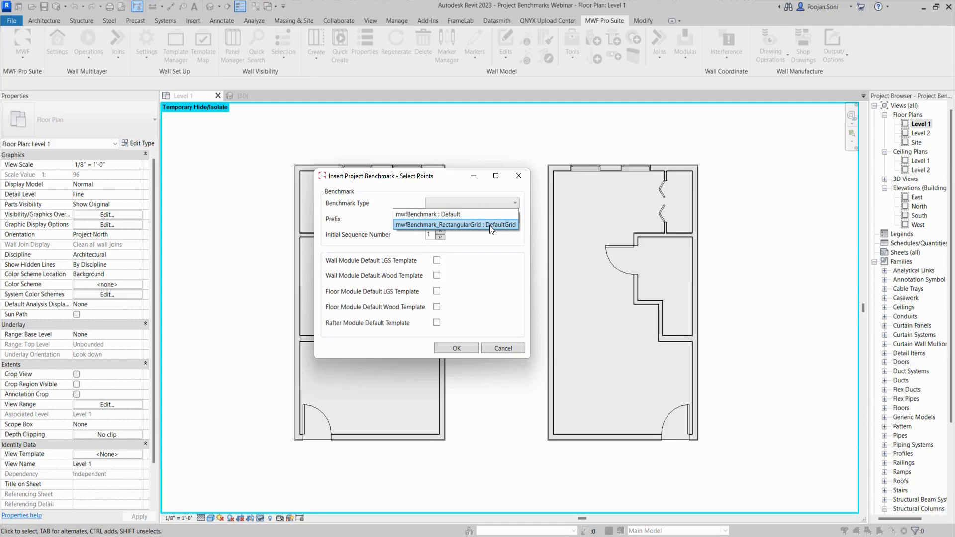
{"action": "left_click", "coordinate": [440, 215]}
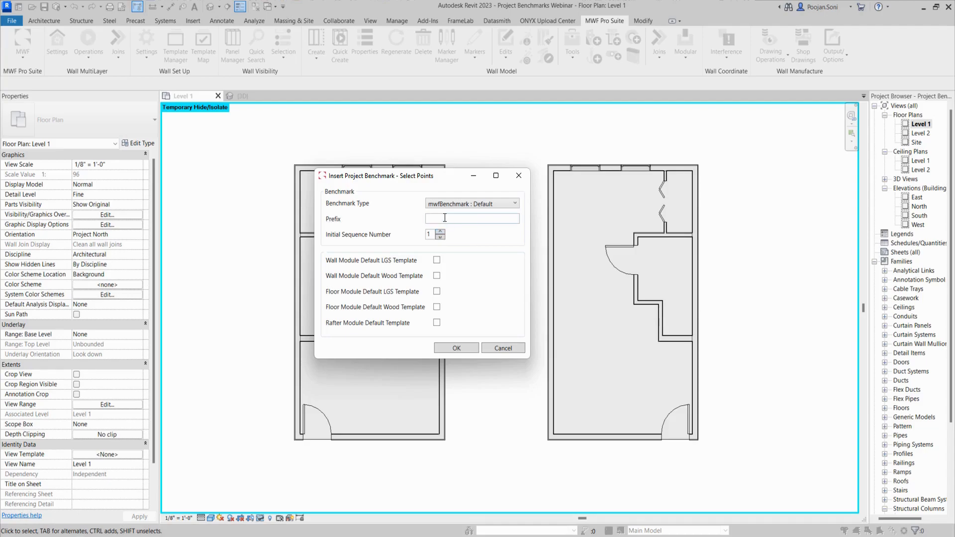
{"action": "left_click", "coordinate": [466, 218]}
{"action": "type", "text": "BM"}
{"action": "left_click", "coordinate": [434, 307]}
{"action": "left_click", "coordinate": [435, 323]}
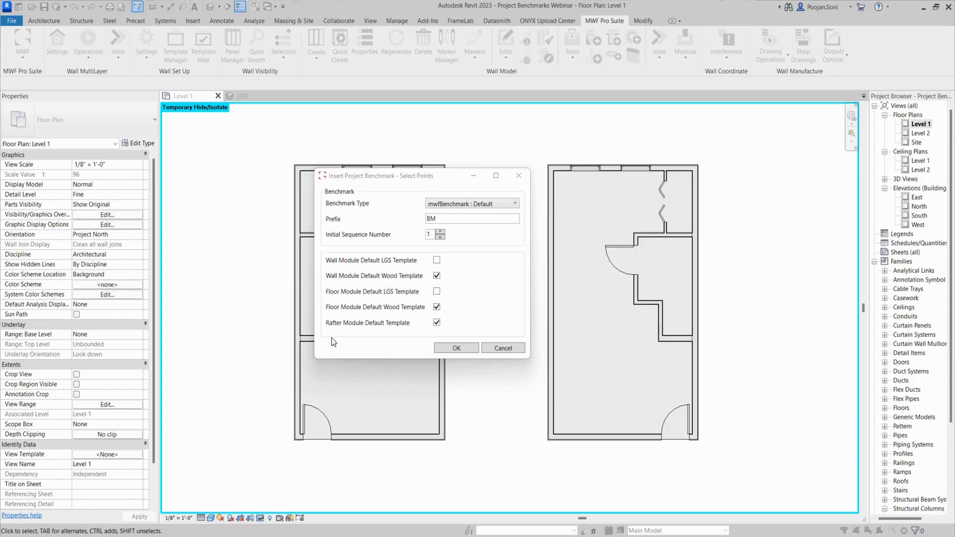
Accept the benchmark settings and place the benchmark at the inner lower-right wall corner of the left unit.
{"action": "left_click", "coordinate": [454, 347]}
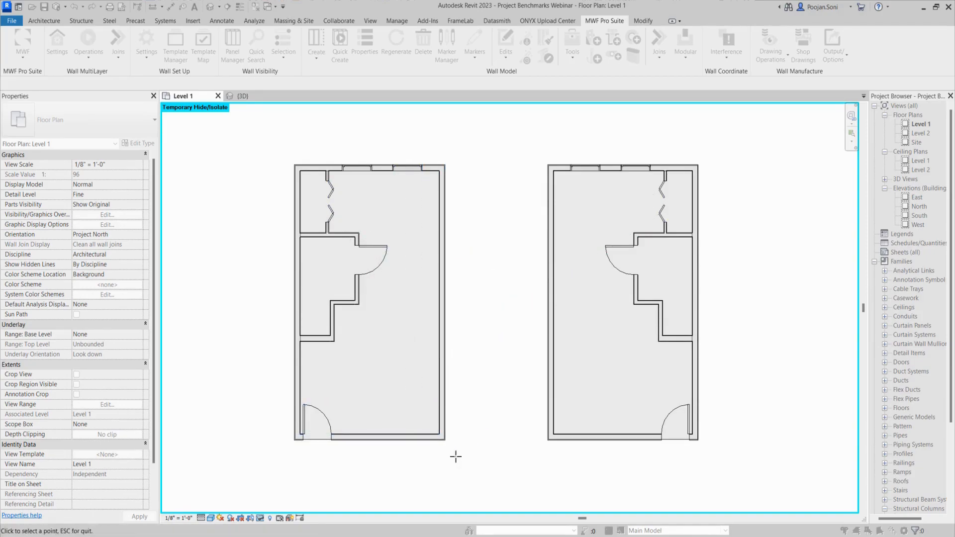
{"action": "scroll", "coordinate": [438, 442], "scroll_direction": "up", "scroll_amount": 5}
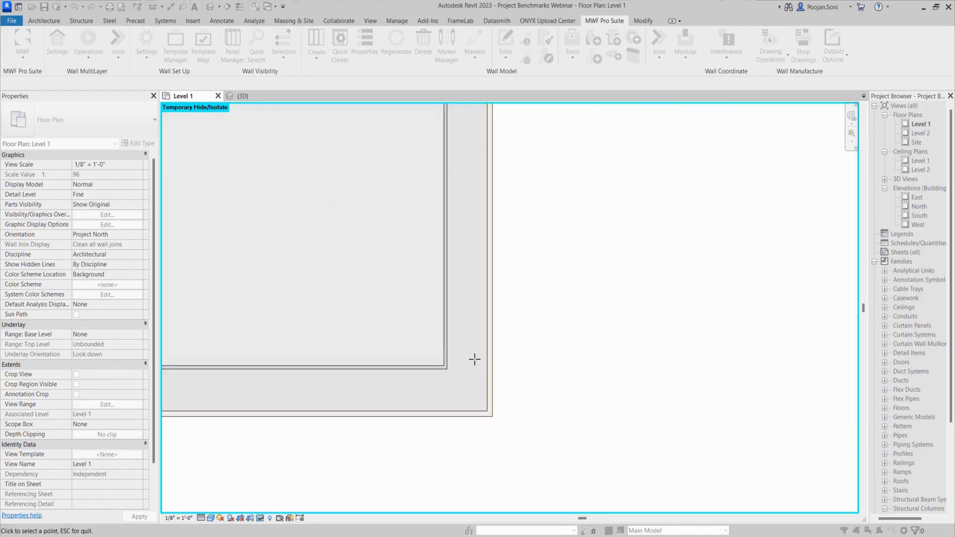
{"action": "left_click", "coordinate": [444, 365]}
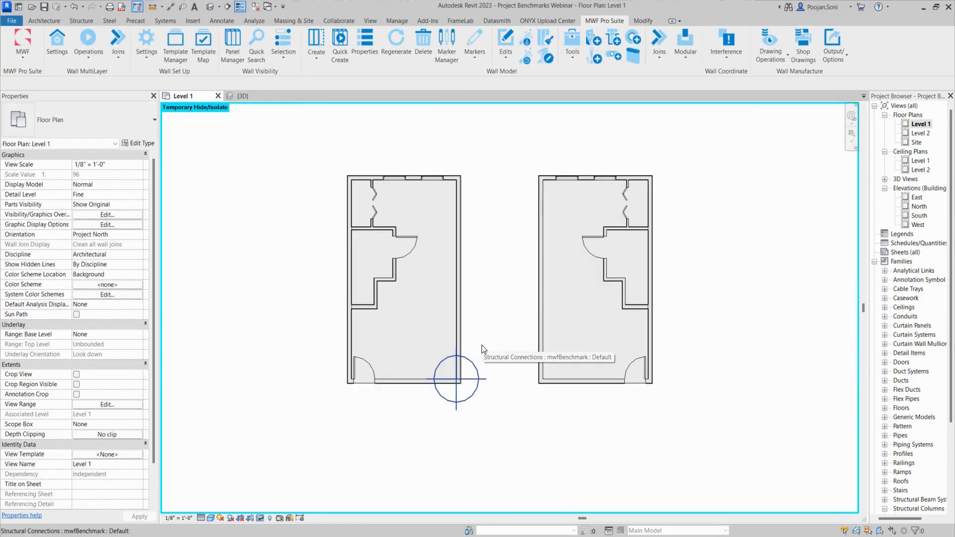
{"action": "left_click", "coordinate": [481, 344]}
{"action": "left_click", "coordinate": [473, 335]}
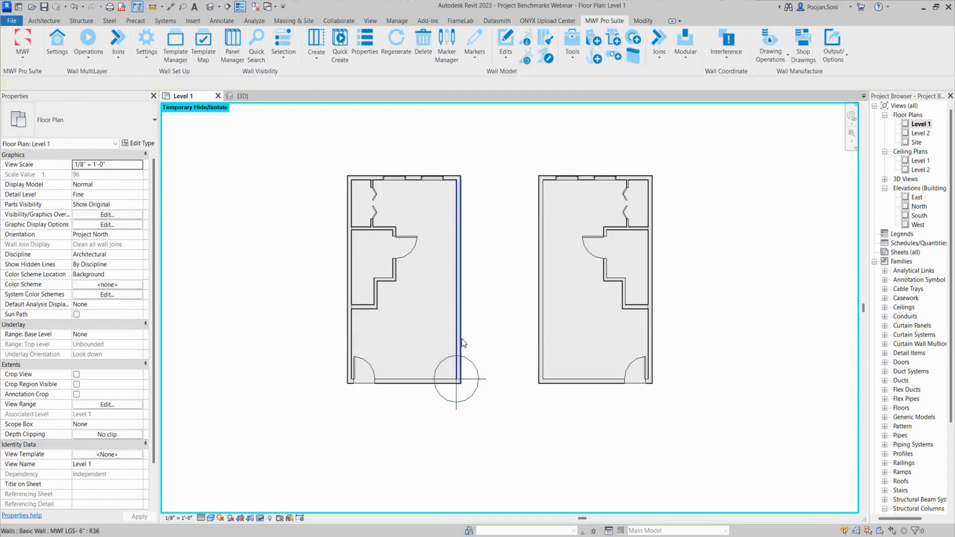
Create wall panels for the left unit's right and bottom exterior walls with the Wood Benchmark template set as active.
{"action": "left_click", "coordinate": [462, 340]}
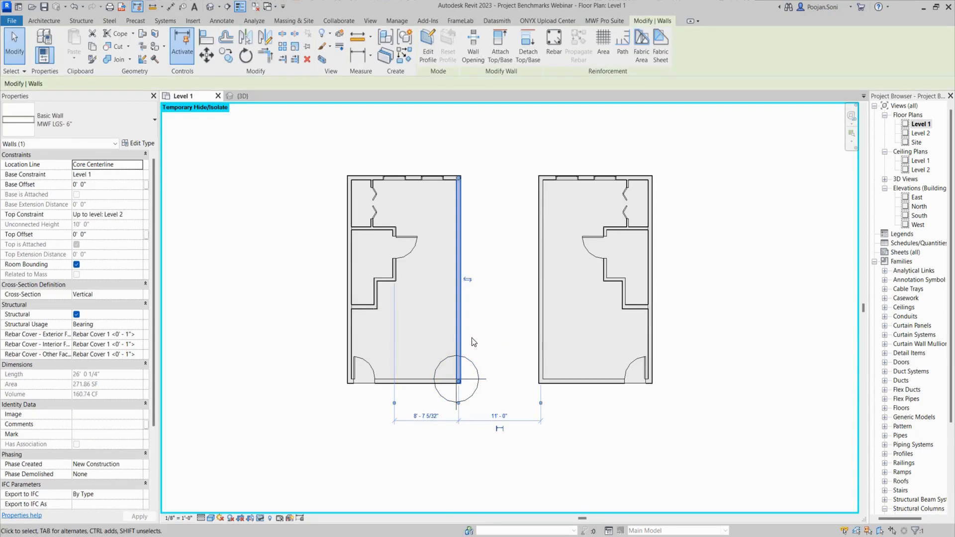
{"action": "left_click", "coordinate": [415, 381], "text": "ctrl"}
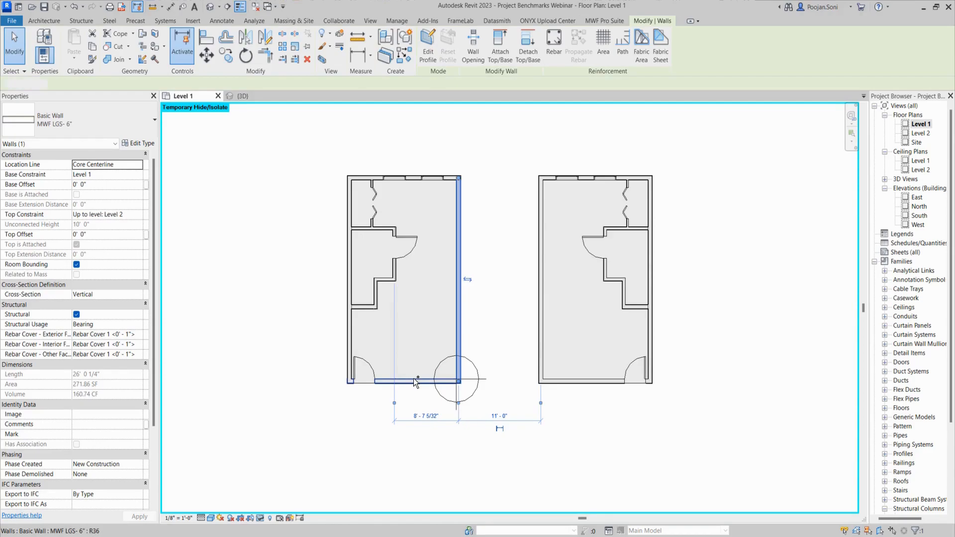
{"action": "left_click", "coordinate": [604, 20]}
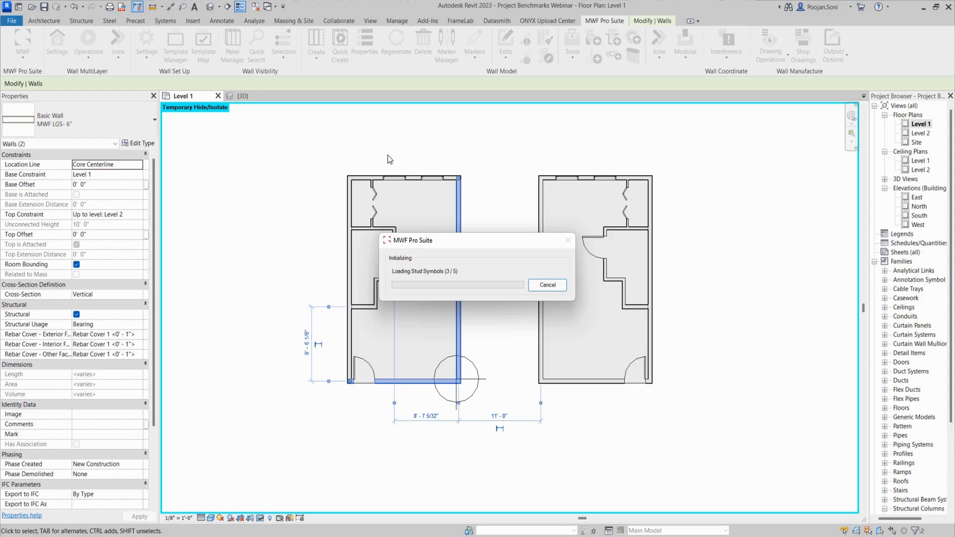
{"action": "left_click_drag", "start_coordinate": [420, 145], "coordinate": [230, 136]}
{"action": "left_click", "coordinate": [271, 378]}
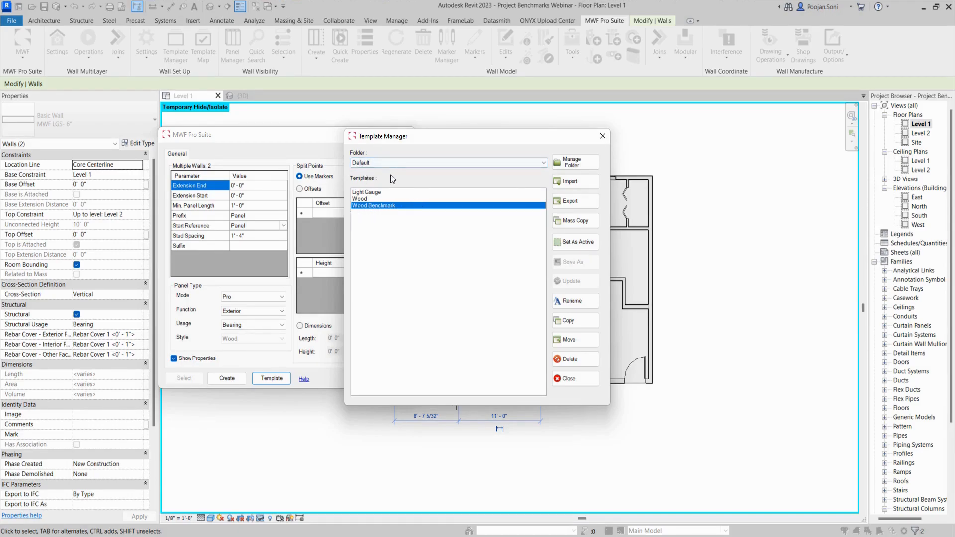
{"action": "left_click", "coordinate": [573, 243]}
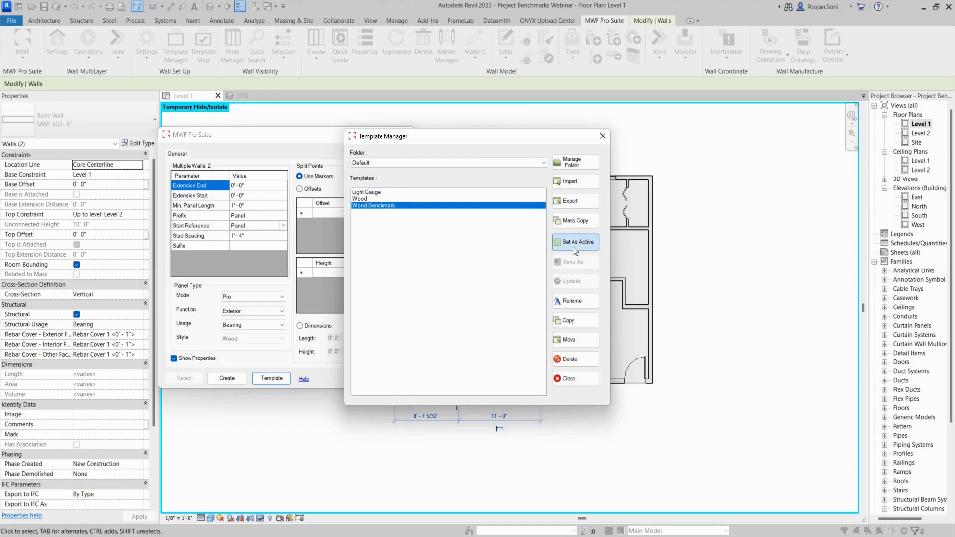
{"action": "left_click", "coordinate": [567, 379]}
{"action": "left_click", "coordinate": [239, 372]}
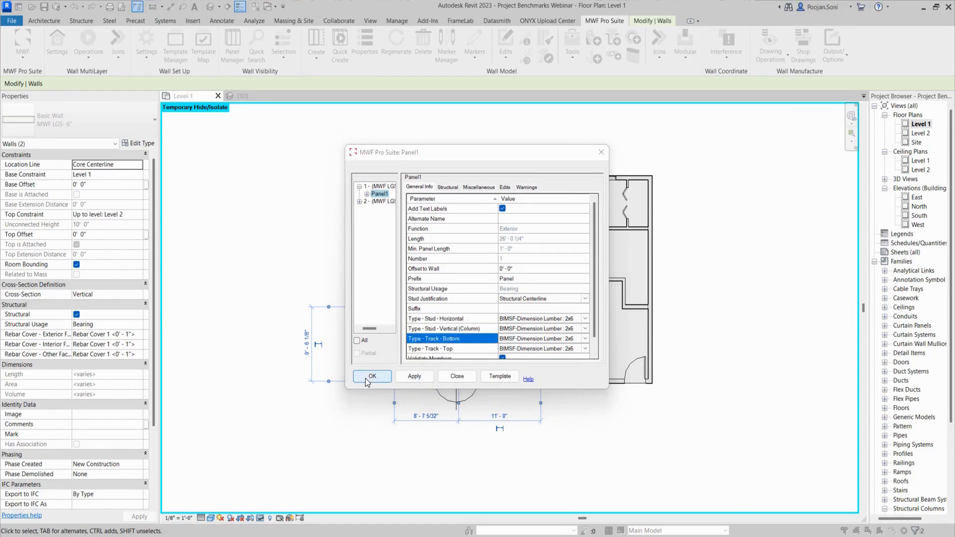
{"action": "left_click", "coordinate": [370, 376]}
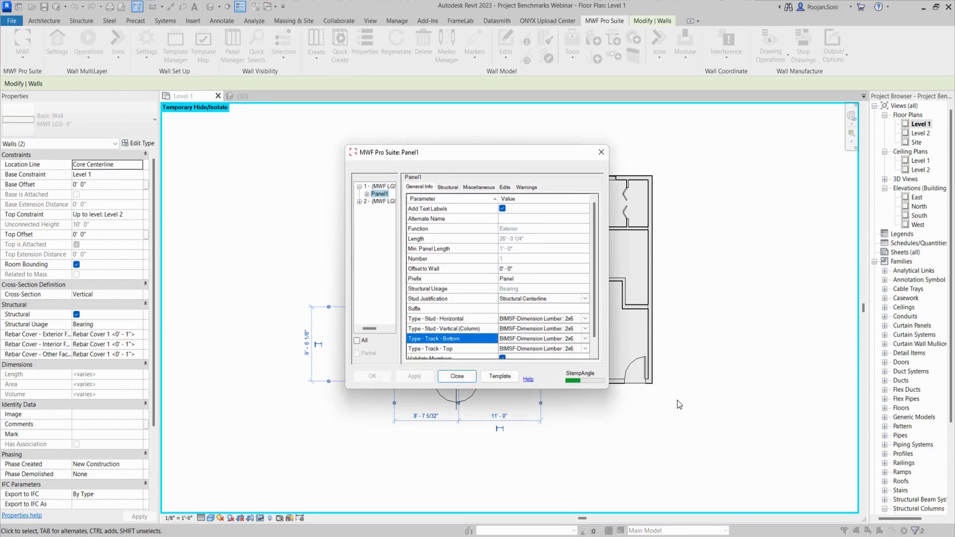
Examine how the studs of the two new wall panels line up with the benchmark at the corner.
{"action": "scroll", "coordinate": [464, 378], "scroll_direction": "up", "scroll_amount": 6}
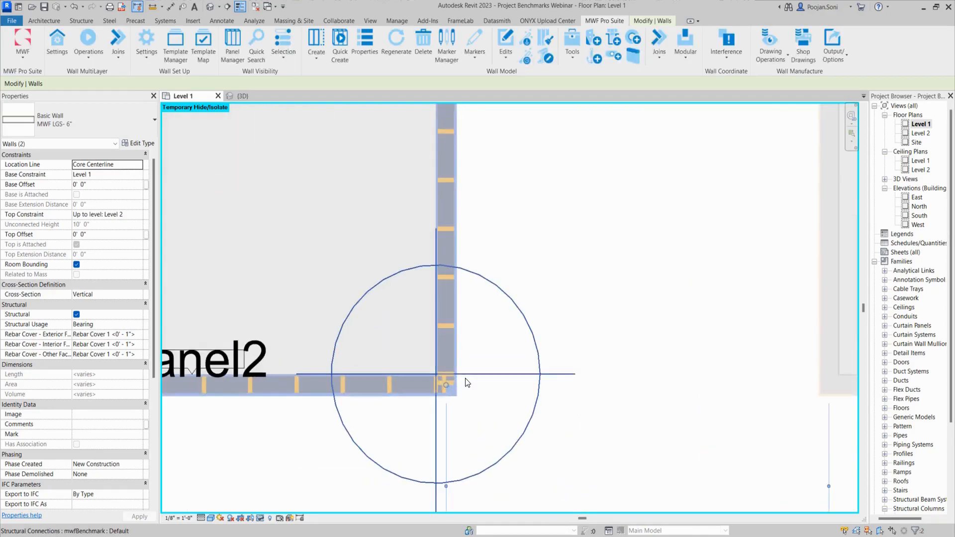
{"action": "scroll", "coordinate": [465, 378], "scroll_direction": "up", "scroll_amount": 5}
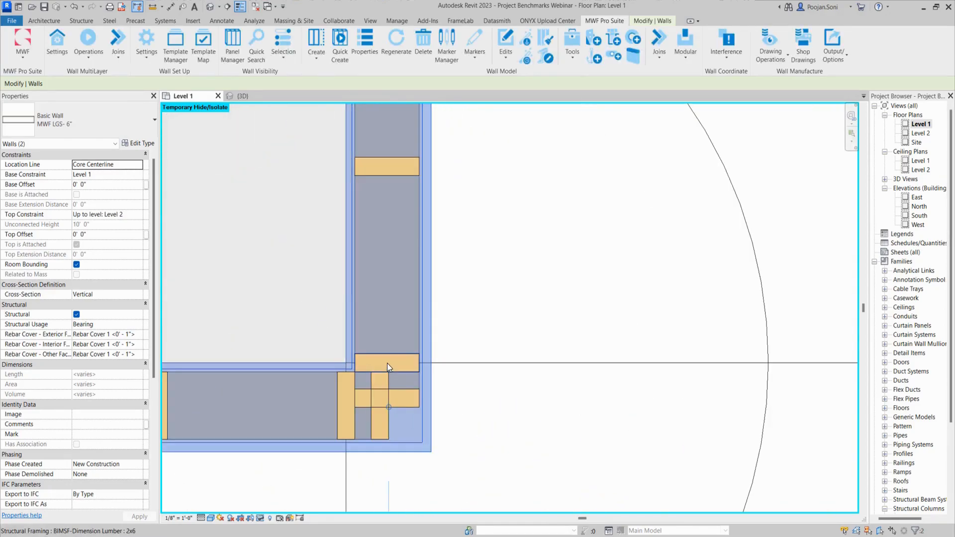
{"action": "left_click", "coordinate": [387, 363]}
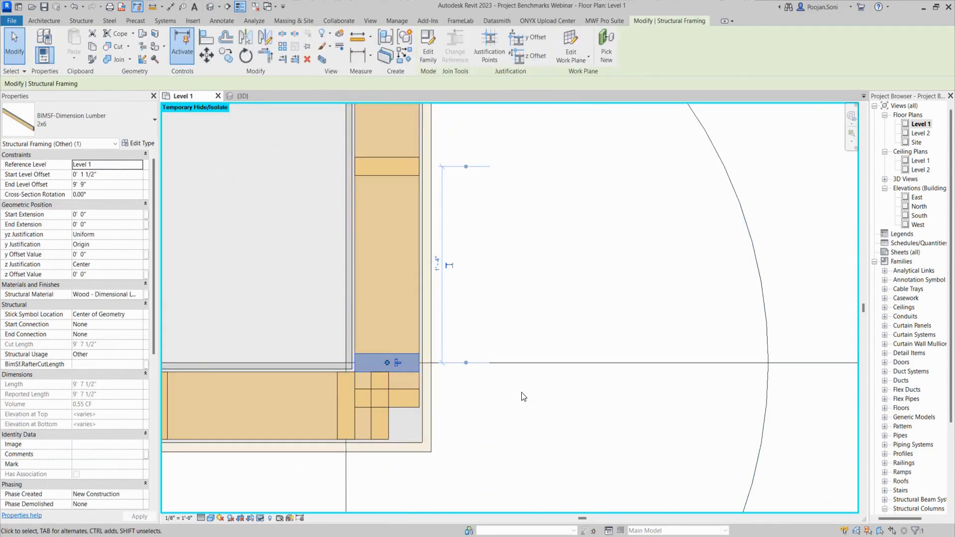
{"action": "scroll", "coordinate": [521, 392], "scroll_direction": "down", "scroll_amount": 5}
{"action": "left_click", "coordinate": [660, 308]}
{"action": "scroll", "coordinate": [655, 306], "scroll_direction": "down", "scroll_amount": 5}
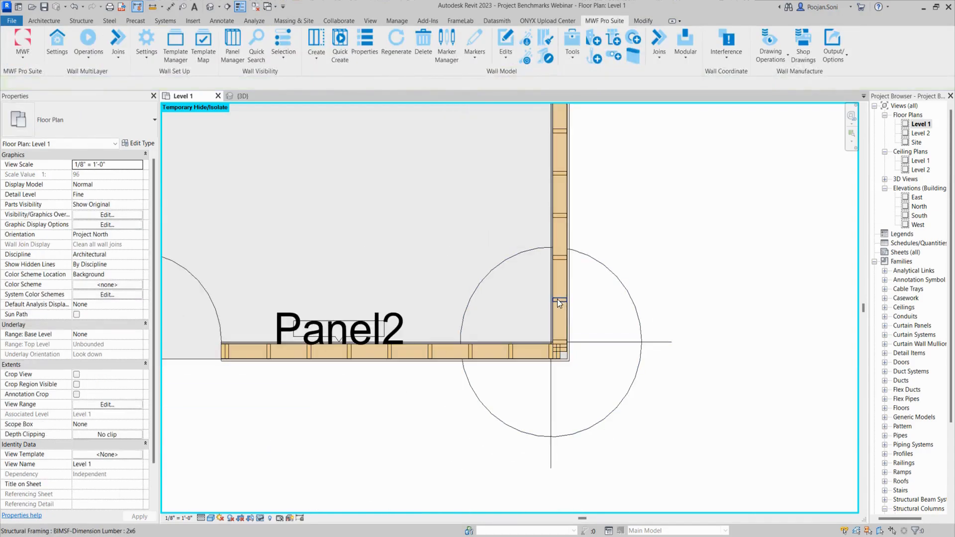
{"action": "scroll", "coordinate": [596, 224], "scroll_direction": "down", "scroll_amount": 1}
{"action": "middle_click_drag", "start_coordinate": [627, 229], "coordinate": [611, 269]}
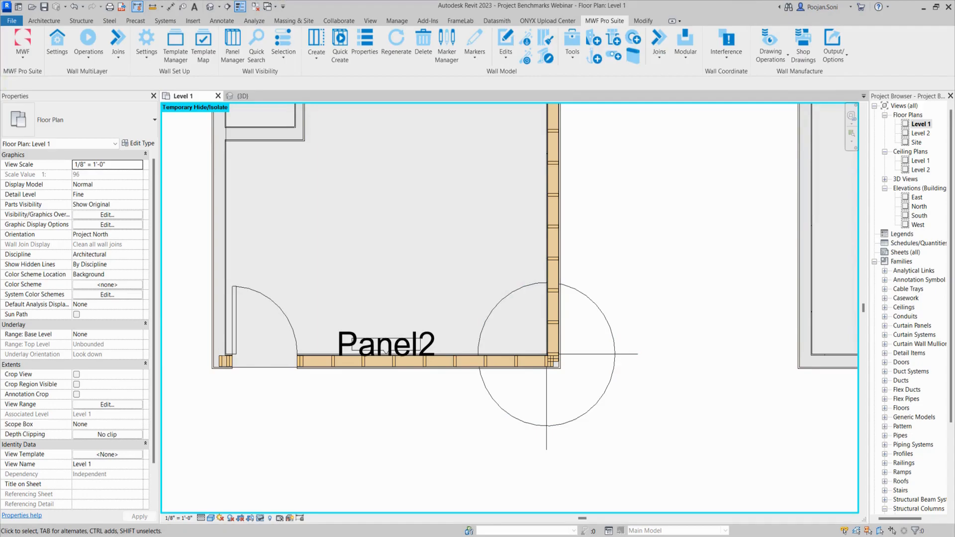
{"action": "scroll", "coordinate": [395, 260], "scroll_direction": "down", "scroll_amount": 3}
{"action": "middle_click_drag", "start_coordinate": [407, 253], "coordinate": [396, 333]}
{"action": "scroll", "coordinate": [408, 311], "scroll_direction": "down", "scroll_amount": 3}
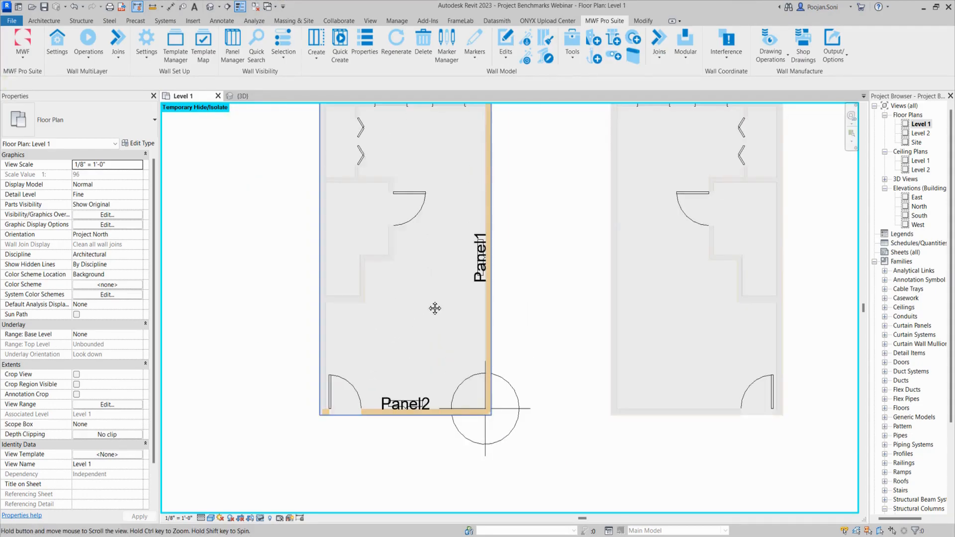
Select the left unit's floor, switch to the floor module and locate its Project Benchmark command.
{"action": "left_click", "coordinate": [406, 312]}
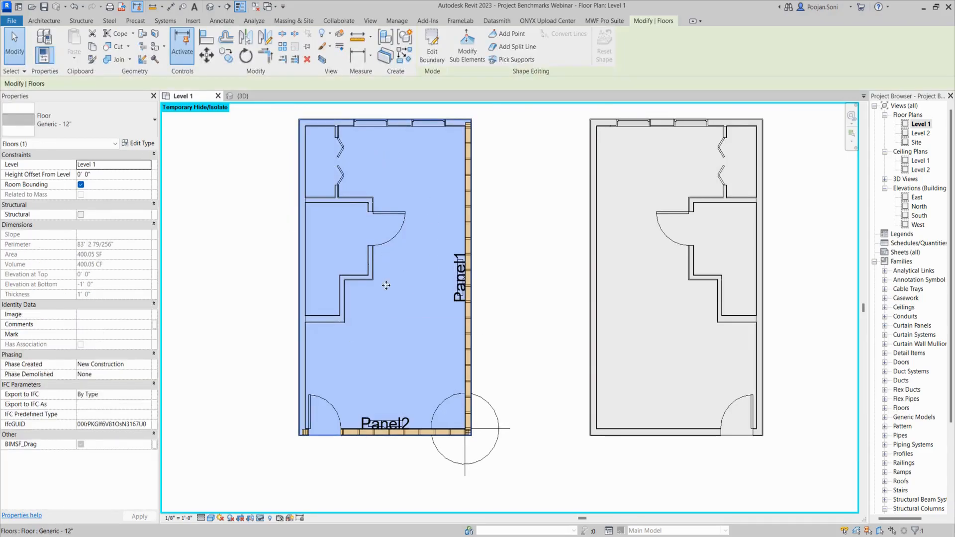
{"action": "left_click", "coordinate": [601, 21]}
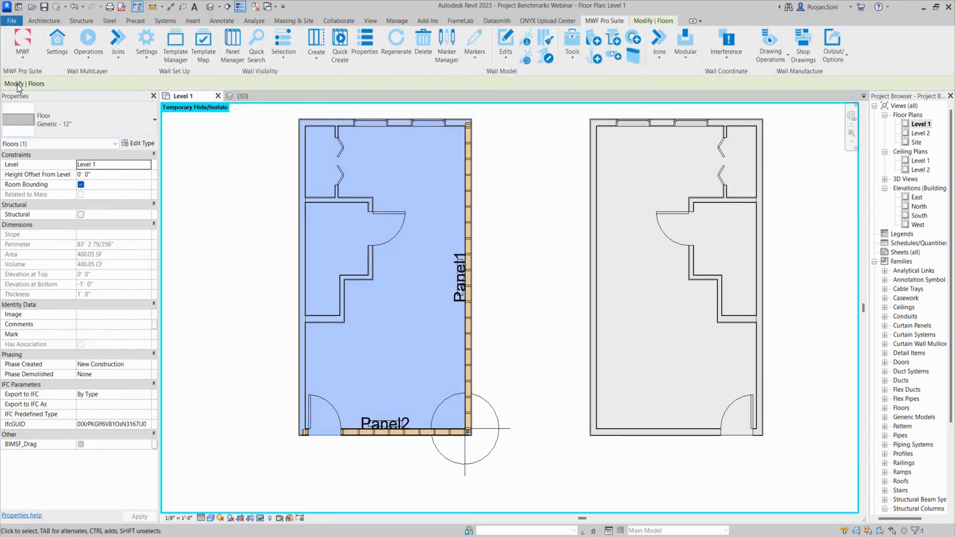
{"action": "left_click", "coordinate": [22, 45]}
{"action": "left_click", "coordinate": [49, 119]}
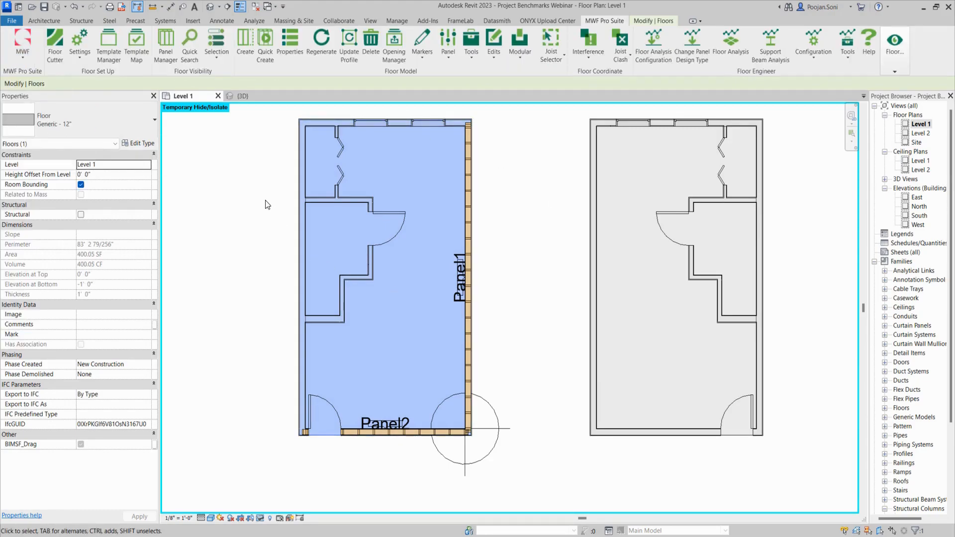
{"action": "left_click", "coordinate": [81, 57]}
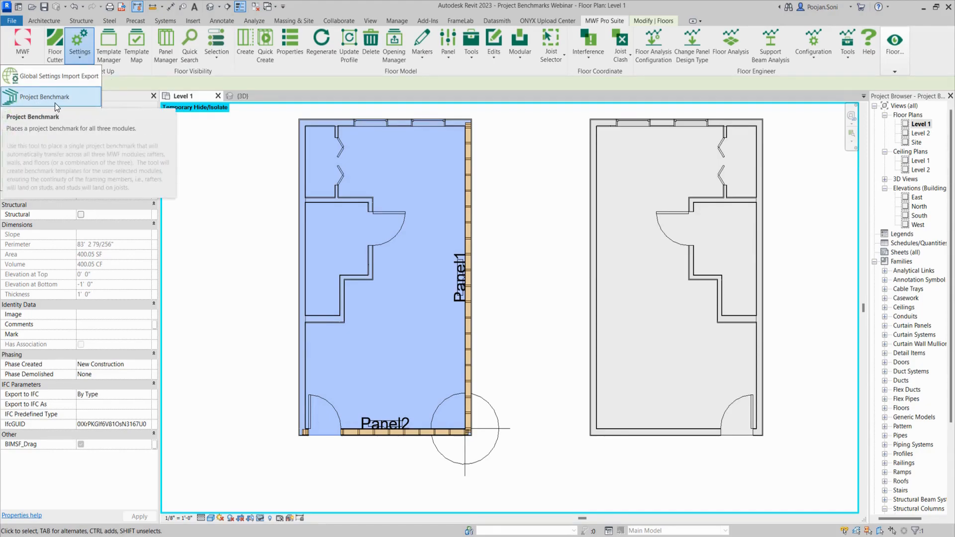
Switch to the truss module and locate the Project Benchmark command in the truss rafter settings.
{"action": "left_click", "coordinate": [23, 56]}
{"action": "left_click", "coordinate": [48, 138]}
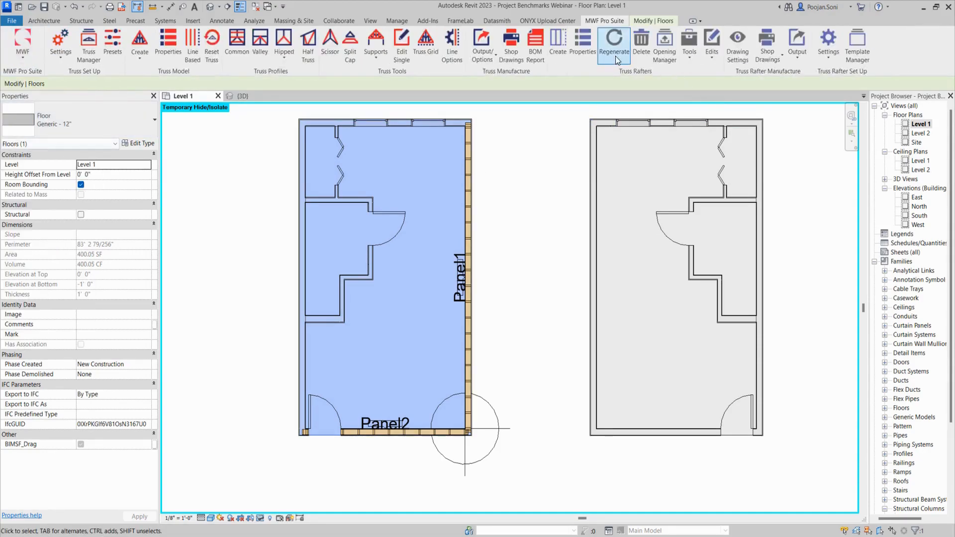
{"action": "left_click", "coordinate": [816, 60]}
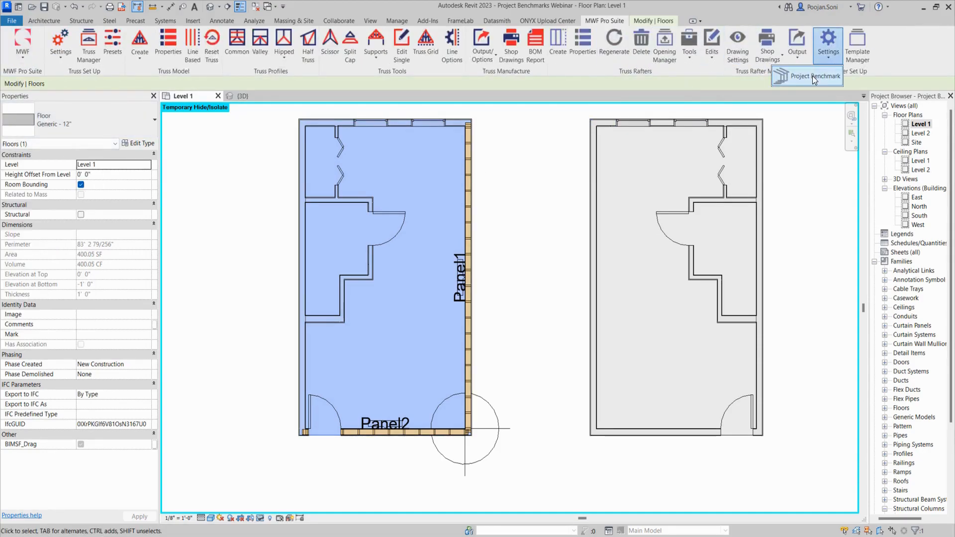
Return to the floor module and select the placed benchmark to view its properties.
{"action": "left_click", "coordinate": [23, 54]}
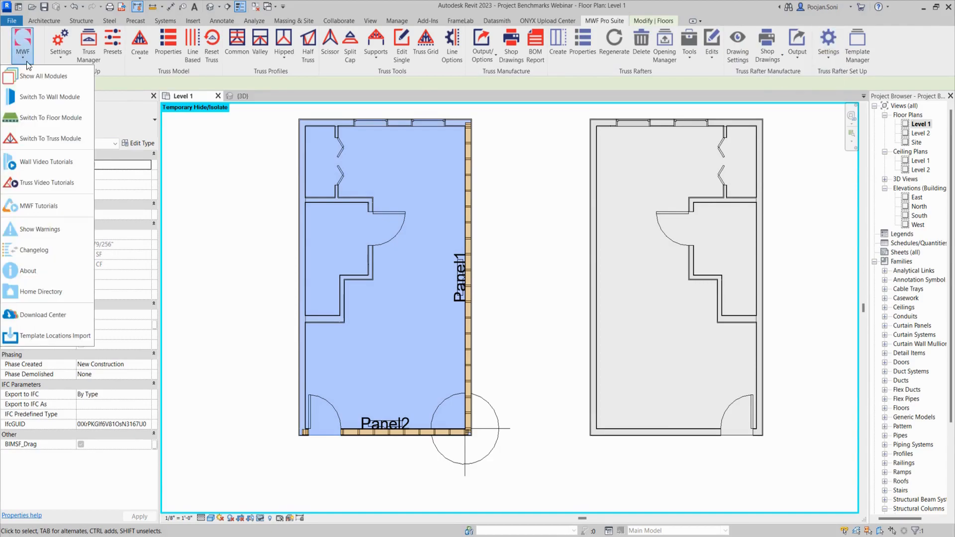
{"action": "left_click", "coordinate": [43, 120]}
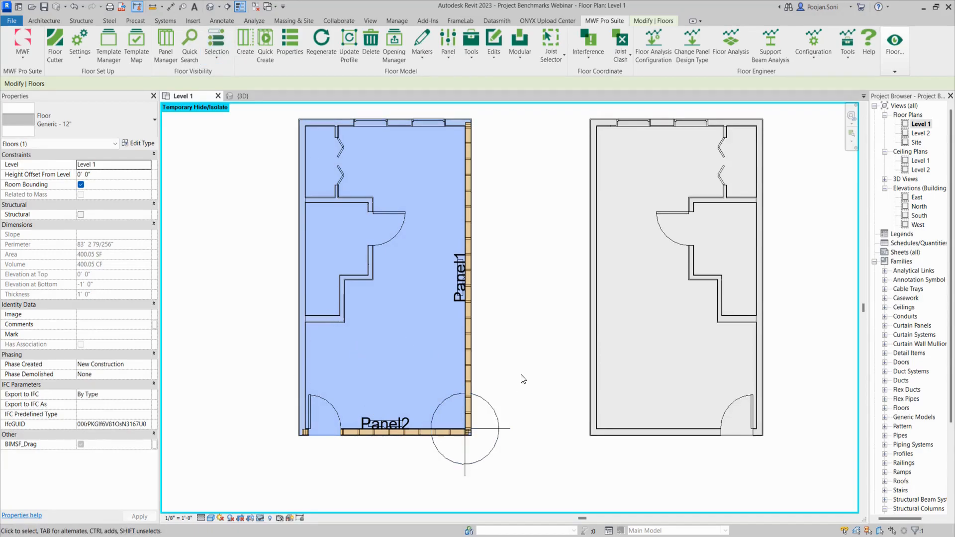
{"action": "left_click", "coordinate": [493, 409]}
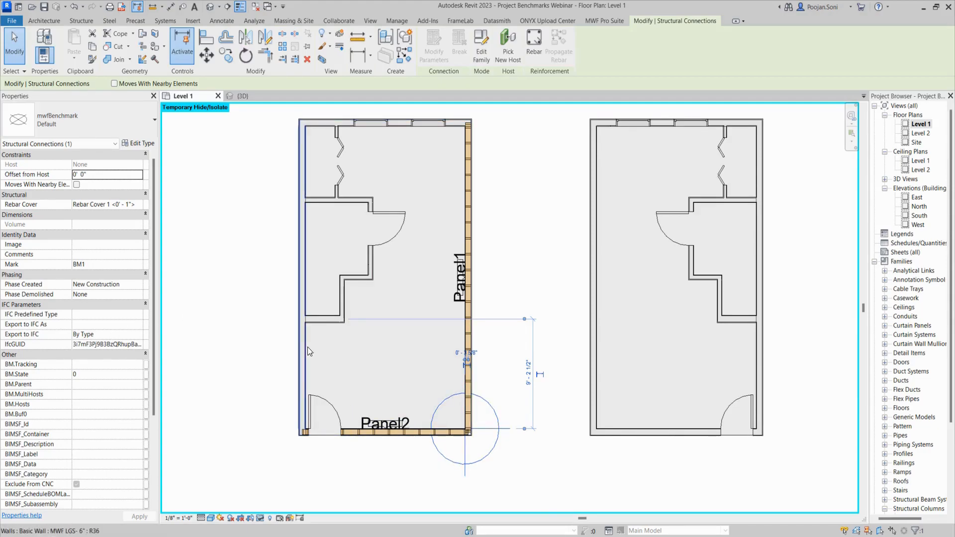
Create a floor panel on the left unit's floor from the Wood Benchmark template in Default_Imperial, with immediate framing enabled.
{"action": "left_click", "coordinate": [390, 354]}
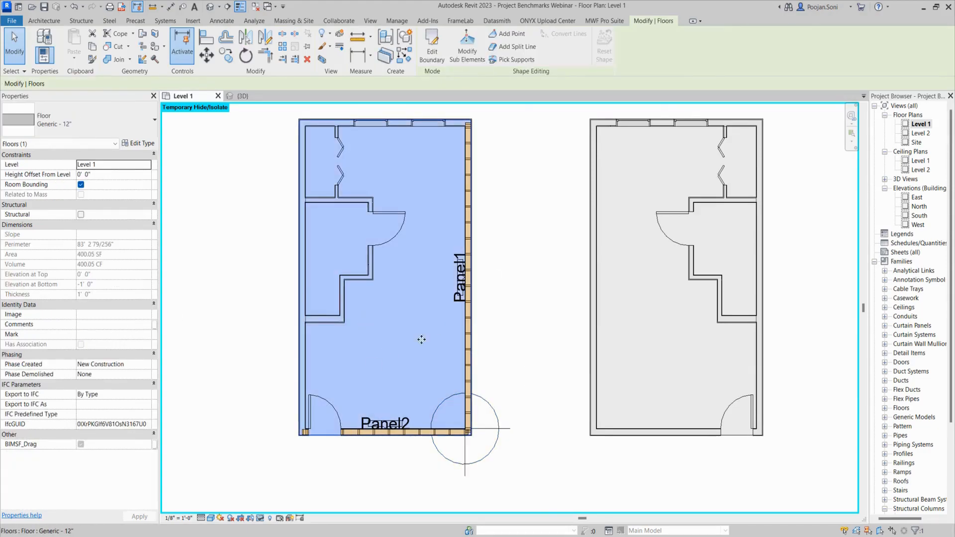
{"action": "left_click", "coordinate": [604, 20]}
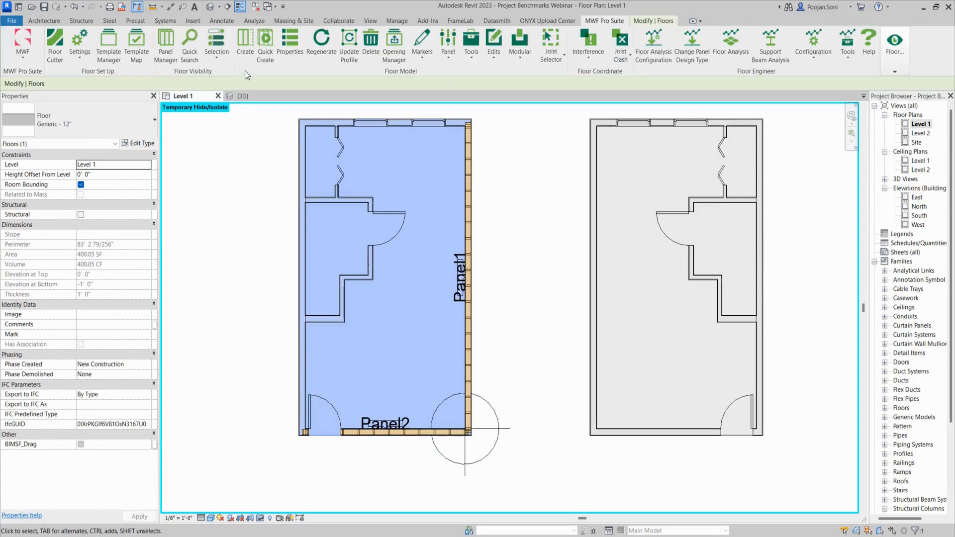
{"action": "left_click", "coordinate": [249, 43]}
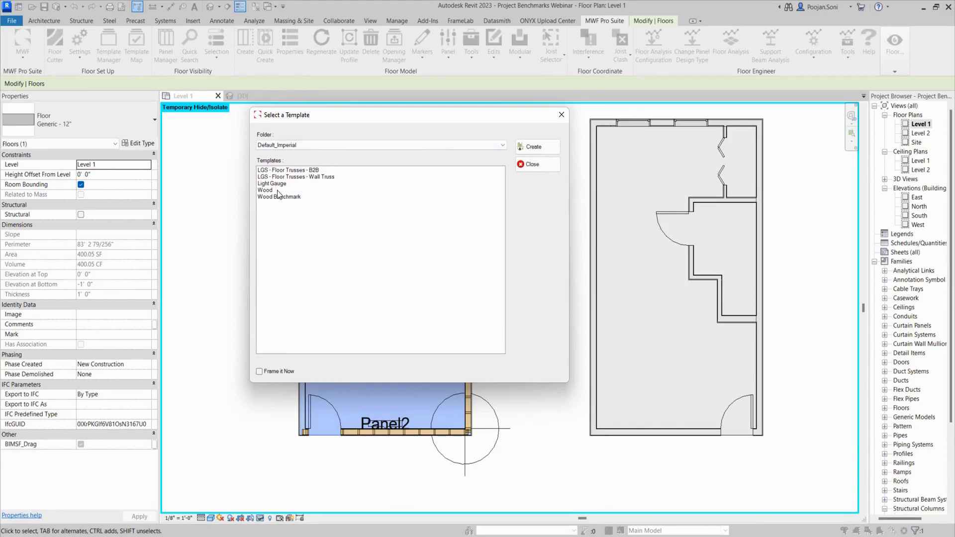
{"action": "left_click", "coordinate": [293, 199]}
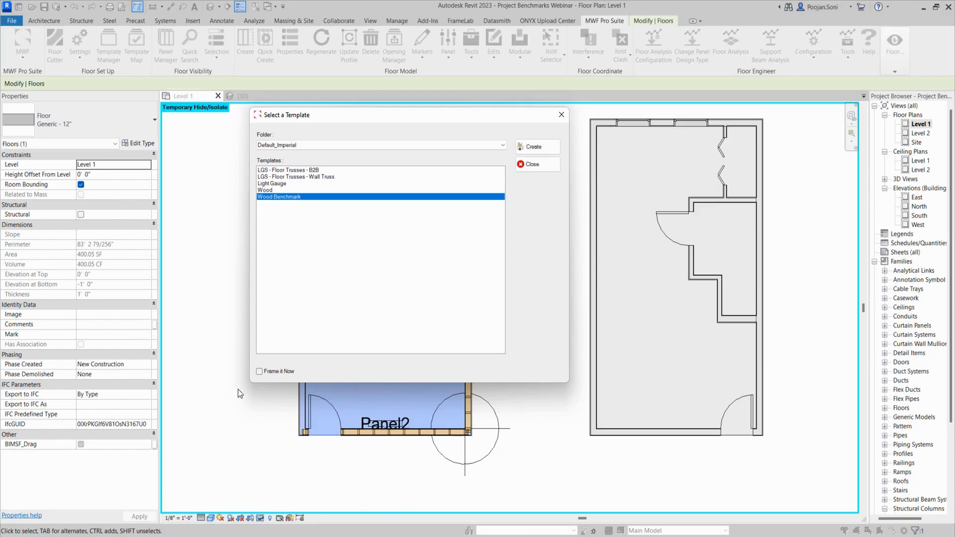
{"action": "left_click", "coordinate": [266, 372]}
{"action": "left_click", "coordinate": [554, 150]}
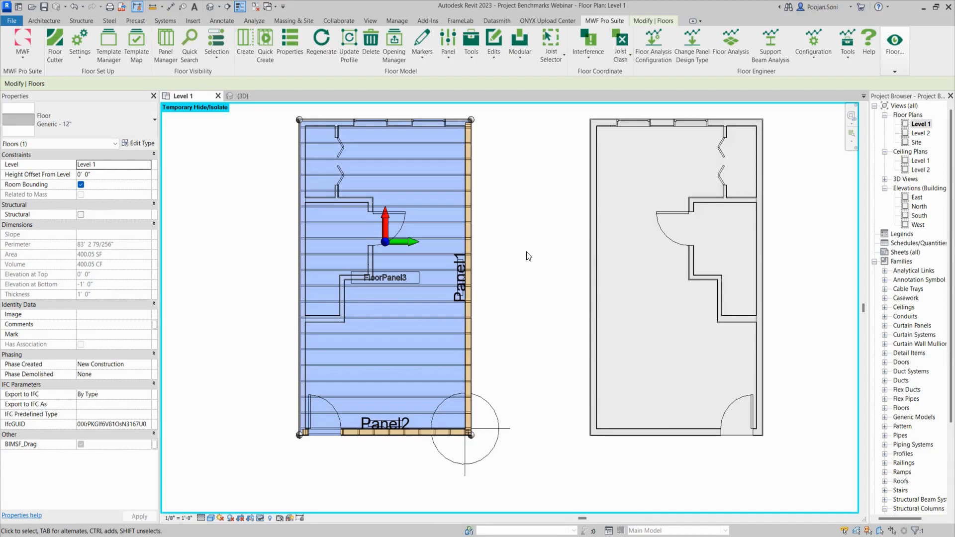
Examine how the new floor joists line up with the benchmark at the corner, selecting the joist nearest it.
{"action": "left_click", "coordinate": [528, 254]}
{"action": "scroll", "coordinate": [469, 401], "scroll_direction": "up", "scroll_amount": 5}
{"action": "middle_click_drag", "start_coordinate": [535, 386], "coordinate": [532, 309]}
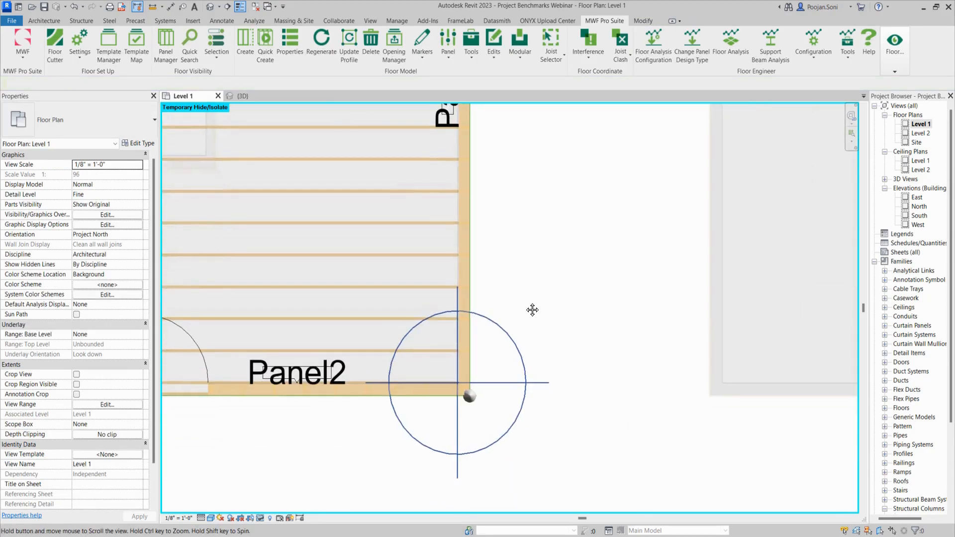
{"action": "scroll", "coordinate": [519, 341], "scroll_direction": "up", "scroll_amount": 2}
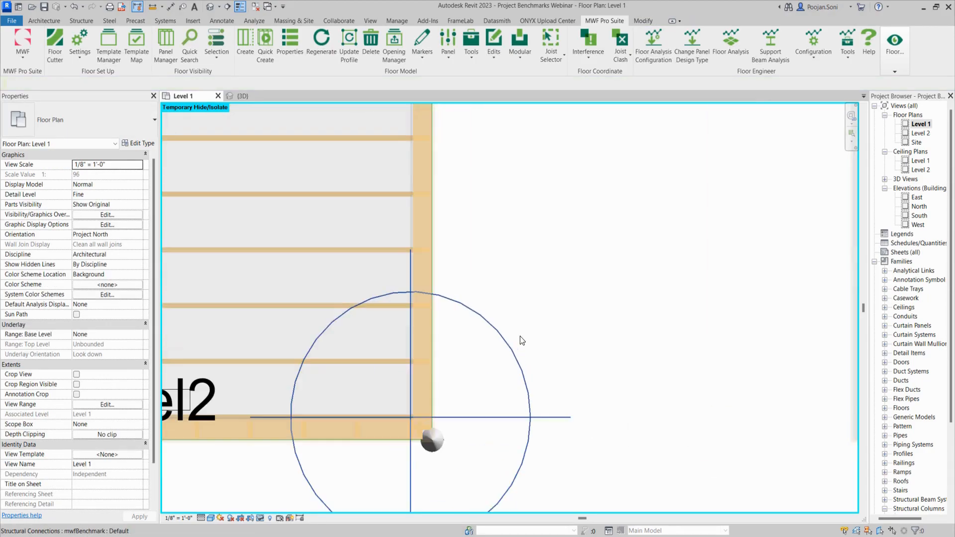
{"action": "left_click", "coordinate": [401, 362]}
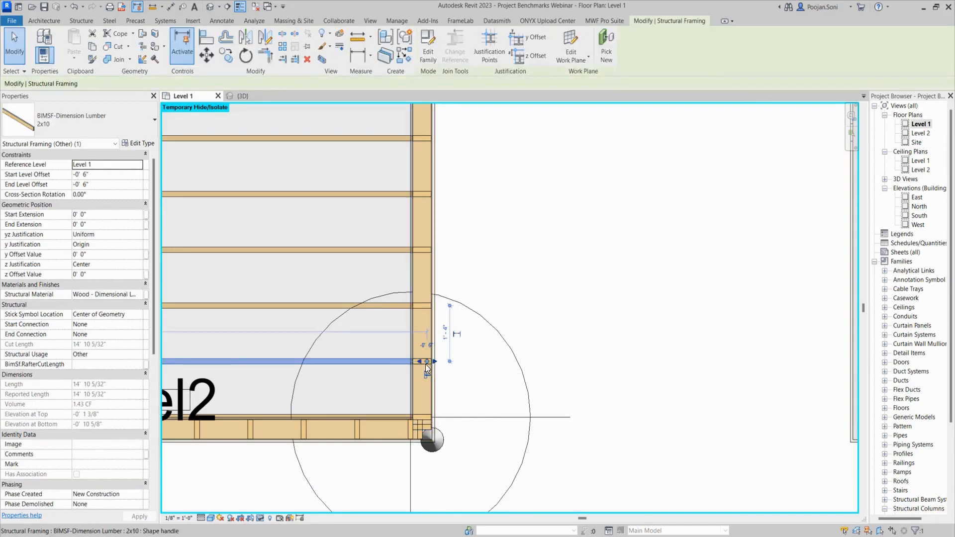
{"action": "scroll", "coordinate": [426, 363], "scroll_direction": "up", "scroll_amount": 2}
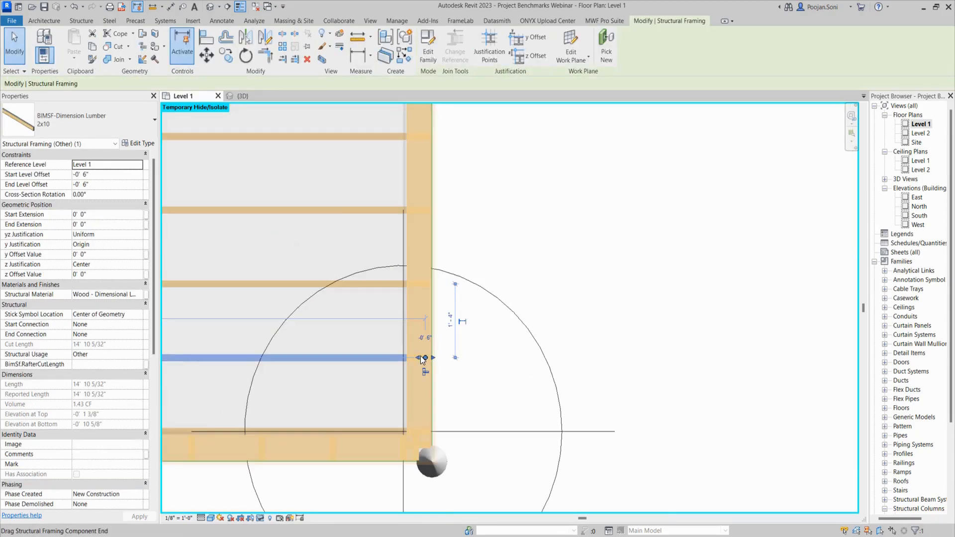
{"action": "left_click", "coordinate": [520, 260]}
Examine the joist layout along the whole floor panel, from the windowed end back to the benchmark corner.
{"action": "scroll", "coordinate": [606, 319], "scroll_direction": "down", "scroll_amount": 3}
{"action": "middle_click_drag", "start_coordinate": [607, 319], "coordinate": [639, 392]}
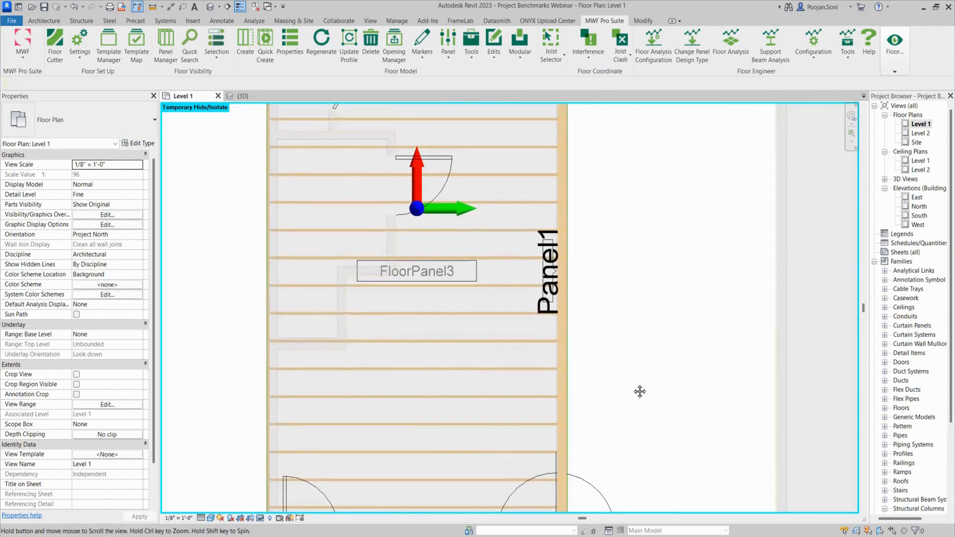
{"action": "middle_click_drag", "start_coordinate": [630, 288], "coordinate": [616, 415]}
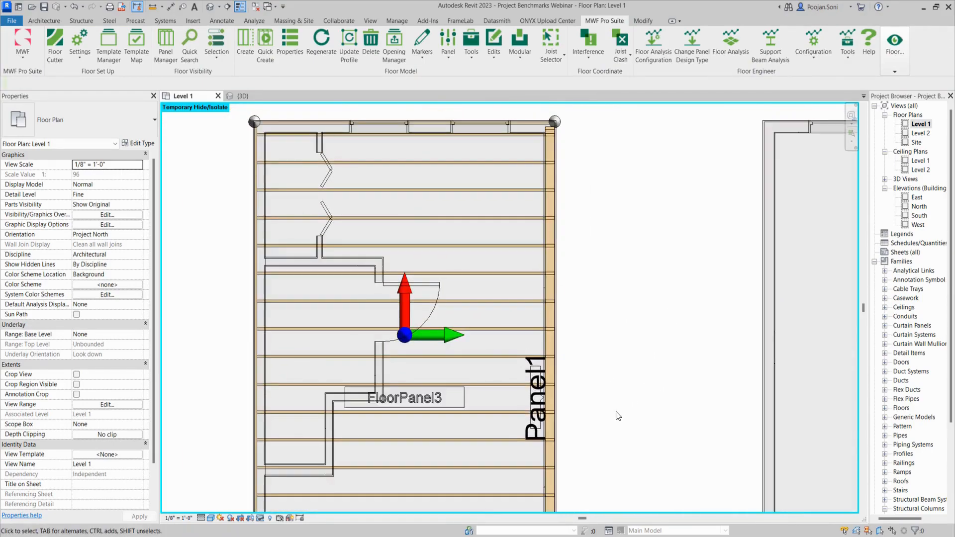
{"action": "scroll", "coordinate": [608, 332], "scroll_direction": "down", "scroll_amount": 1}
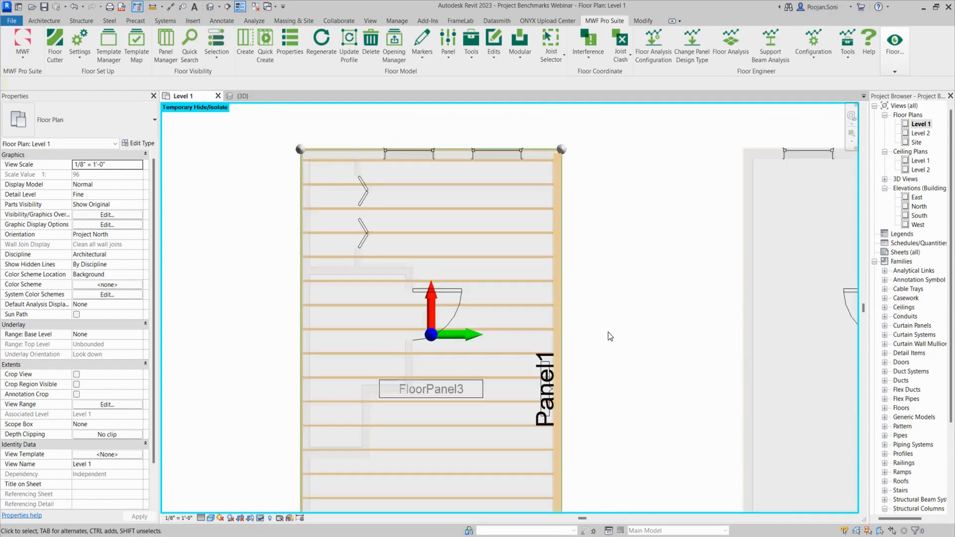
{"action": "middle_click_drag", "start_coordinate": [607, 394], "coordinate": [565, 320]}
{"action": "scroll", "coordinate": [579, 347], "scroll_direction": "down", "scroll_amount": 2}
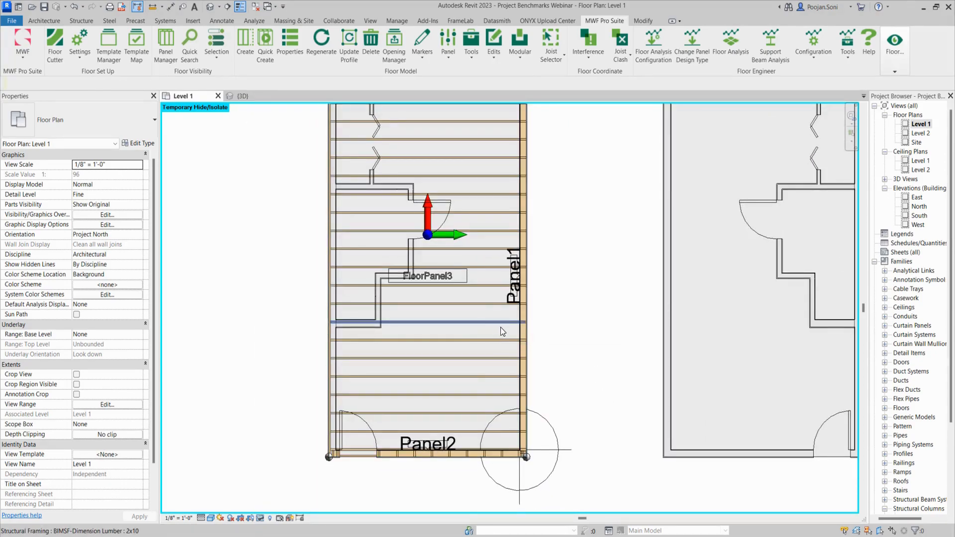
{"action": "scroll", "coordinate": [496, 331], "scroll_direction": "up", "scroll_amount": 3}
{"action": "scroll", "coordinate": [516, 337], "scroll_direction": "down", "scroll_amount": 4}
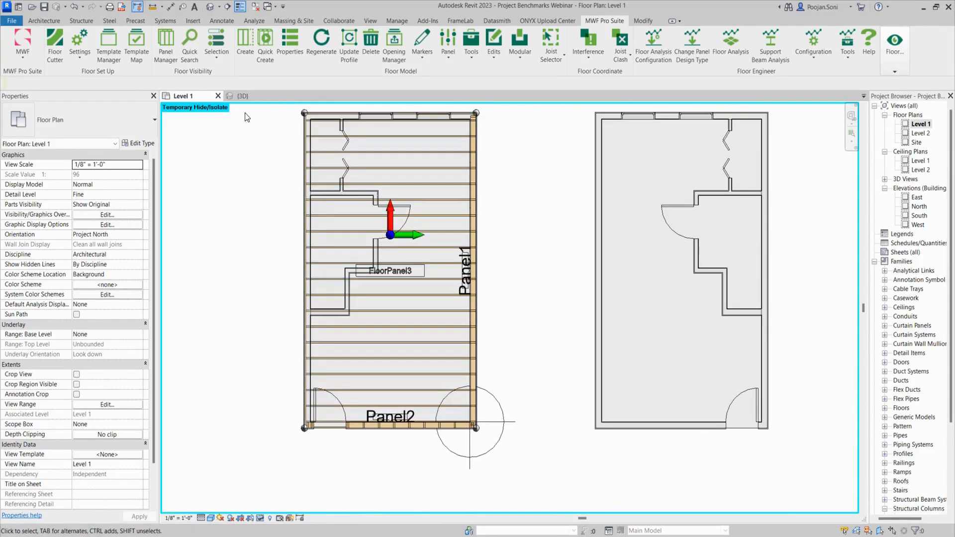
Isolate the roofed unit in the 3D view with a selection box around its elements.
{"action": "left_click", "coordinate": [241, 99]}
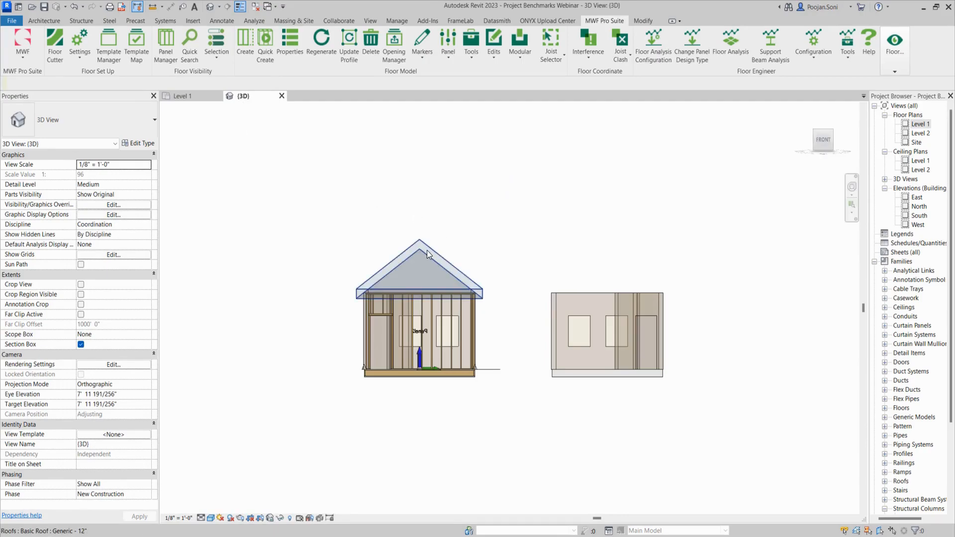
{"action": "left_click", "coordinate": [427, 250]}
{"action": "middle_click_drag", "start_coordinate": [494, 216], "coordinate": [466, 300], "text": "shift"}
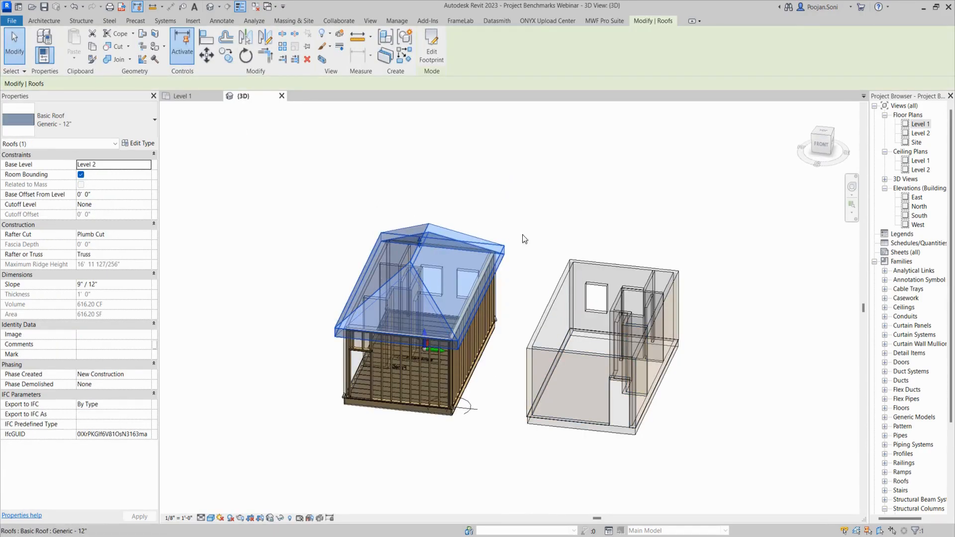
{"action": "left_click", "coordinate": [823, 133]}
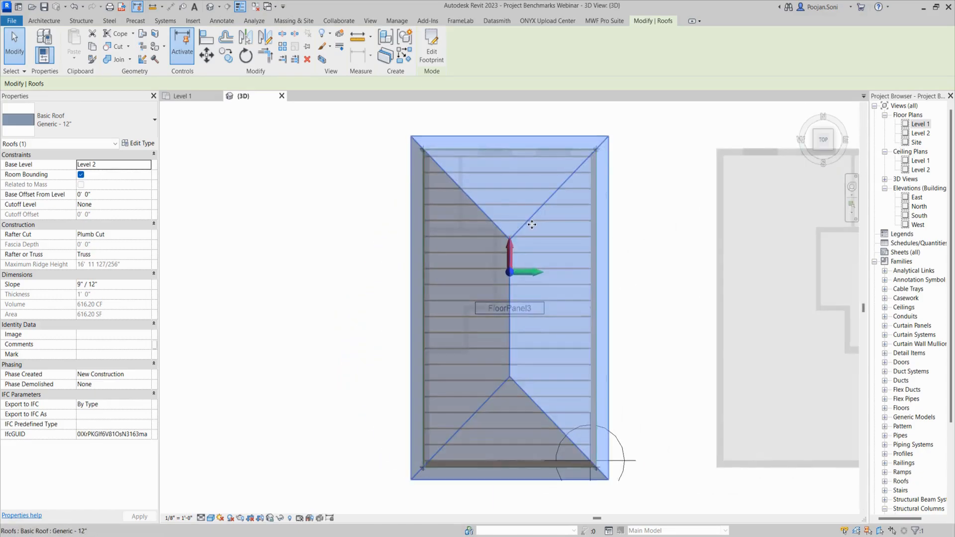
{"action": "left_click_drag", "start_coordinate": [387, 175], "coordinate": [597, 432]}
{"action": "key", "text": "b"}
{"action": "key", "text": "x"}
{"action": "left_click", "coordinate": [251, 230]}
{"action": "middle_click_drag", "start_coordinate": [719, 332], "coordinate": [594, 290], "text": "shift"}
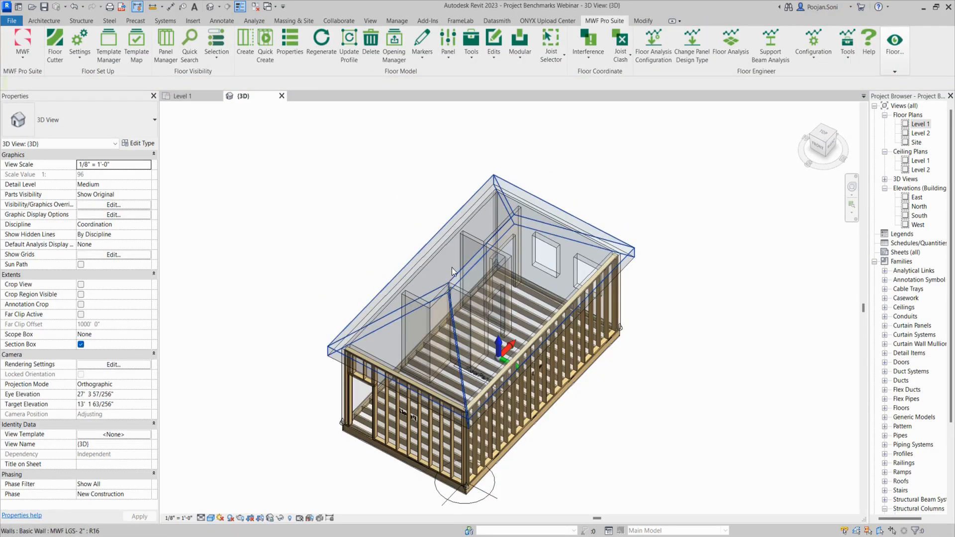
Open the roof's footprint sketch, check the overhang of one long eave line, and finish the sketch.
{"action": "left_click", "coordinate": [820, 138]}
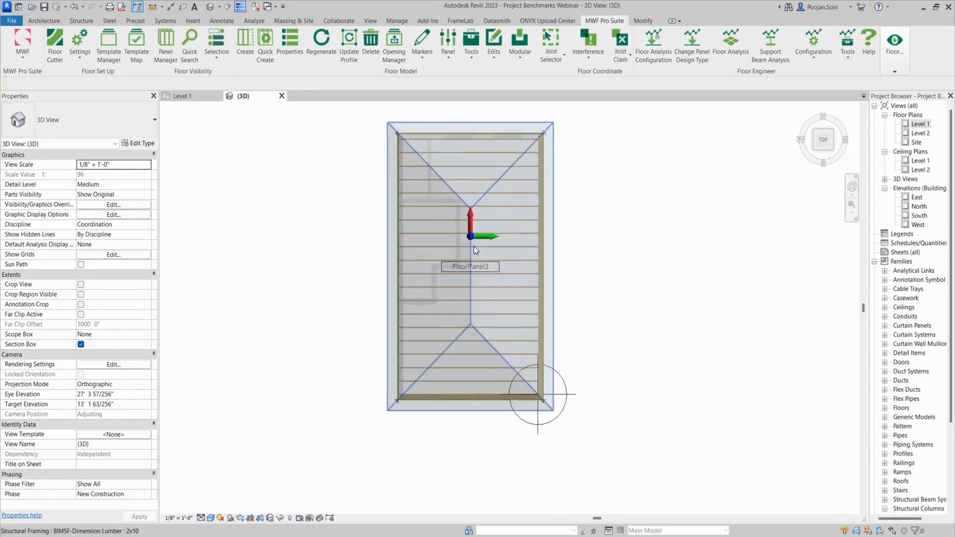
{"action": "left_click", "coordinate": [473, 219]}
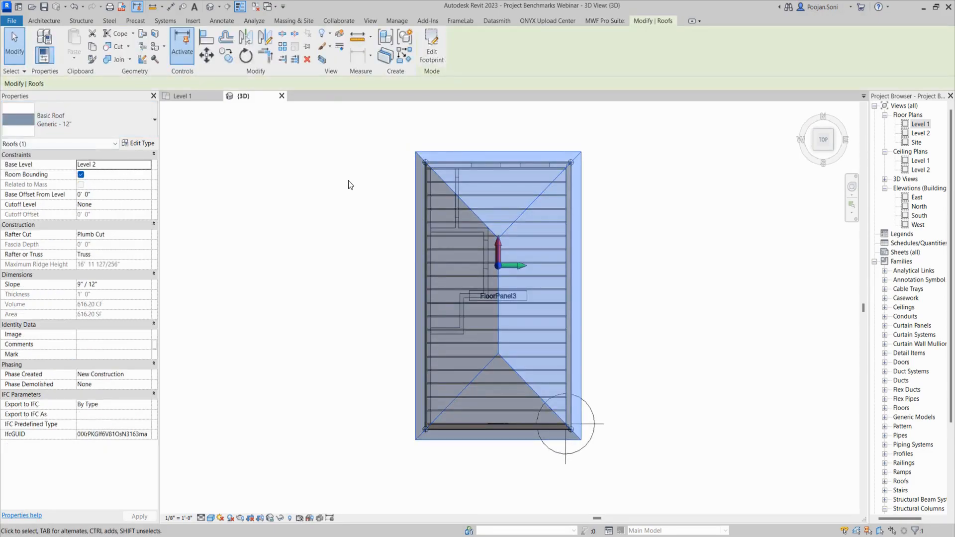
{"action": "left_click", "coordinate": [431, 49]}
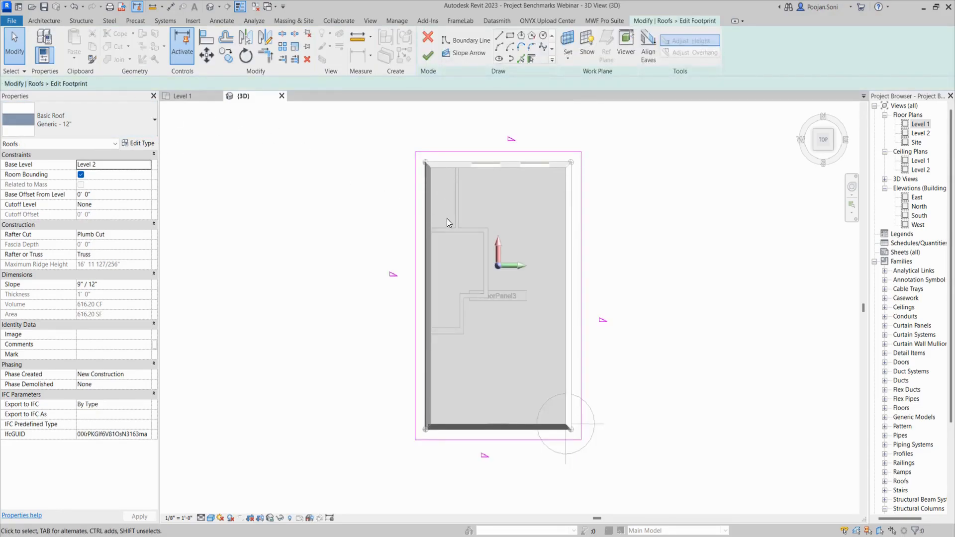
{"action": "left_click", "coordinate": [417, 219]}
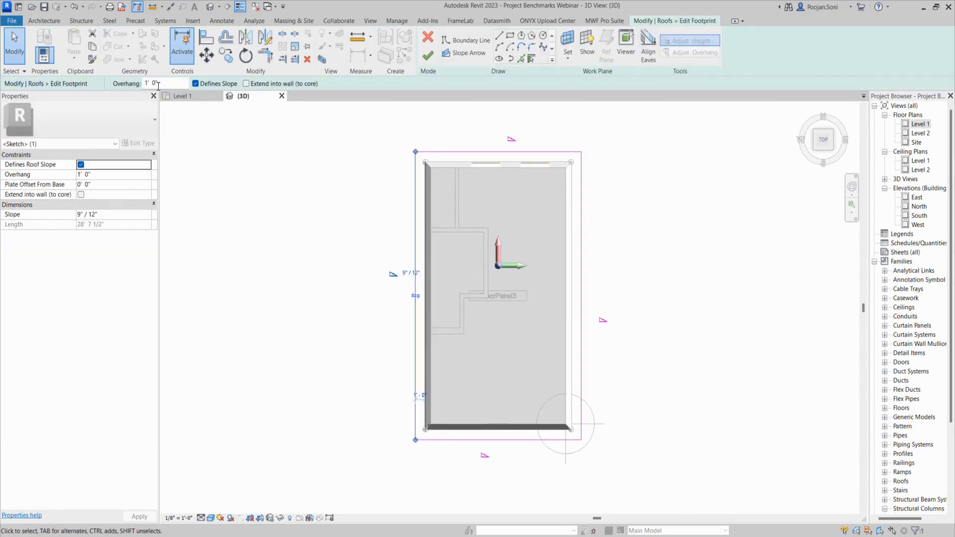
{"action": "left_click", "coordinate": [428, 56]}
{"action": "middle_click_drag", "start_coordinate": [613, 331], "coordinate": [571, 159], "text": "shift"}
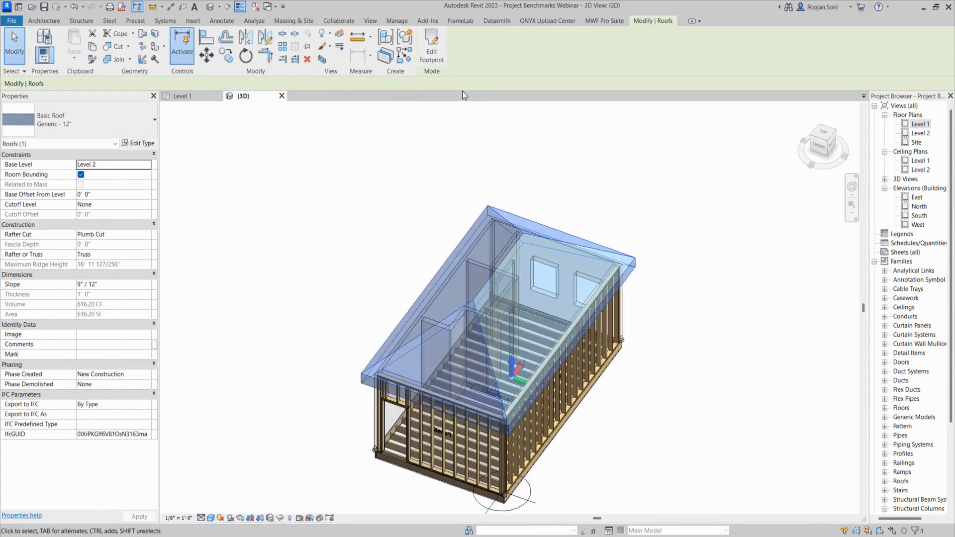
Switch to the truss module and create a framed rafter system on the roof from the RafterSystem 2' Benchmark template, aligned to Structure.
{"action": "left_click", "coordinate": [586, 21]}
{"action": "left_click", "coordinate": [20, 50]}
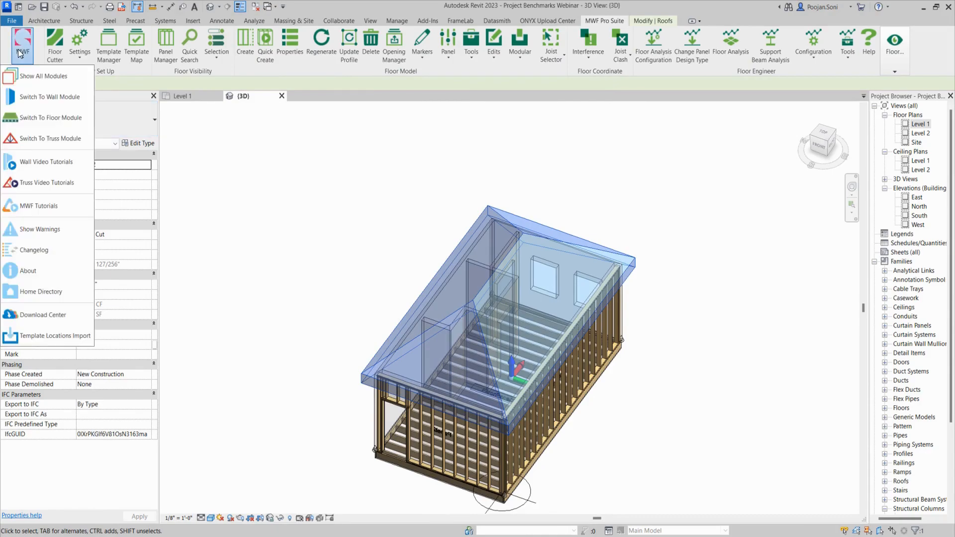
{"action": "left_click", "coordinate": [62, 142]}
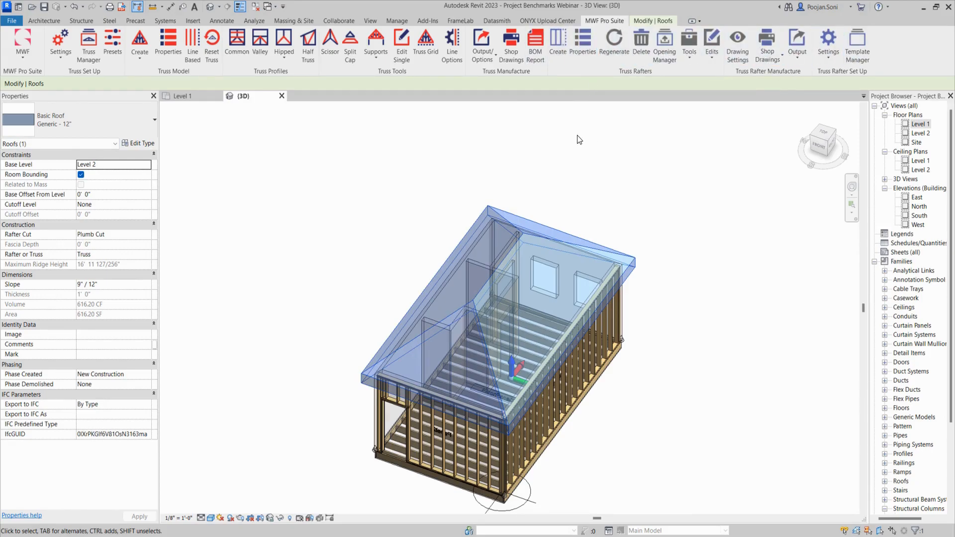
{"action": "left_click", "coordinate": [563, 56]}
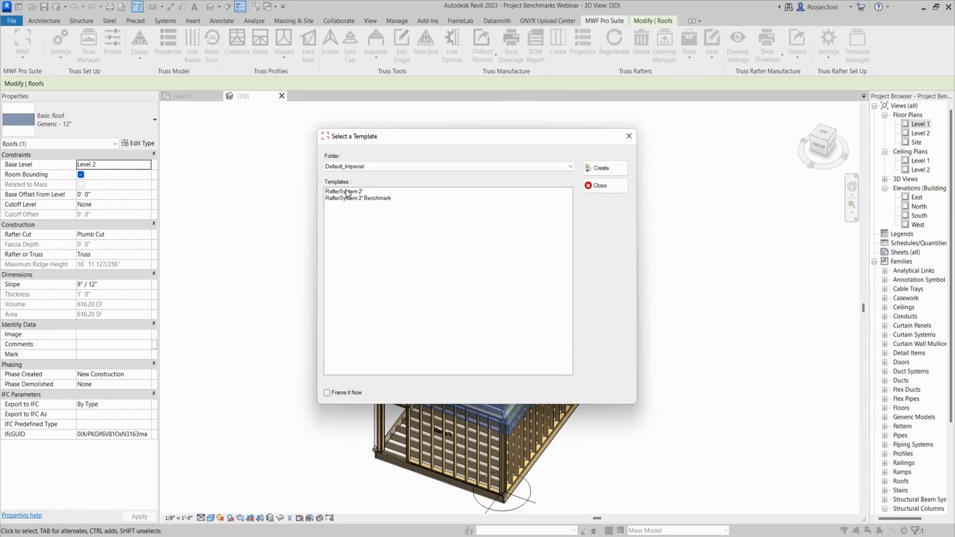
{"action": "left_click", "coordinate": [362, 199]}
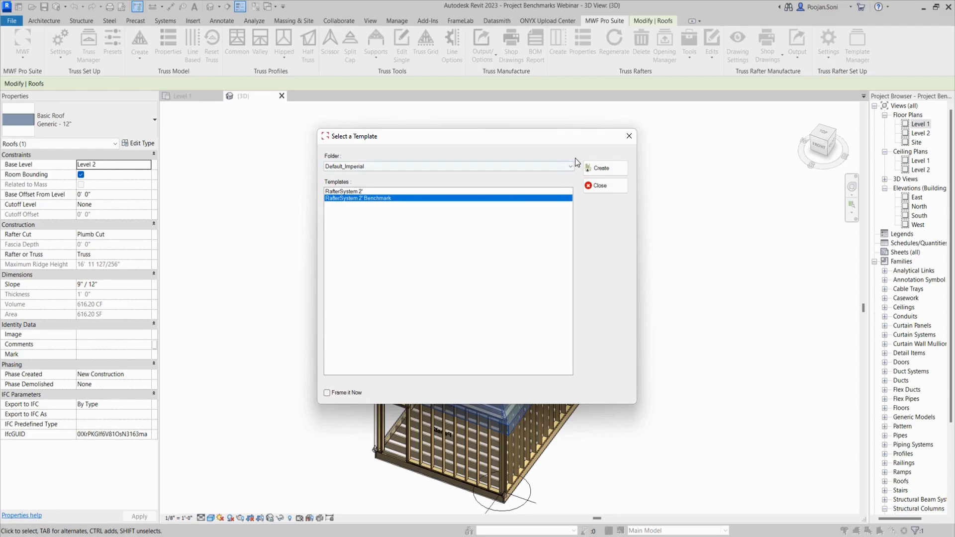
{"action": "left_click", "coordinate": [327, 392]}
{"action": "left_click", "coordinate": [595, 168]}
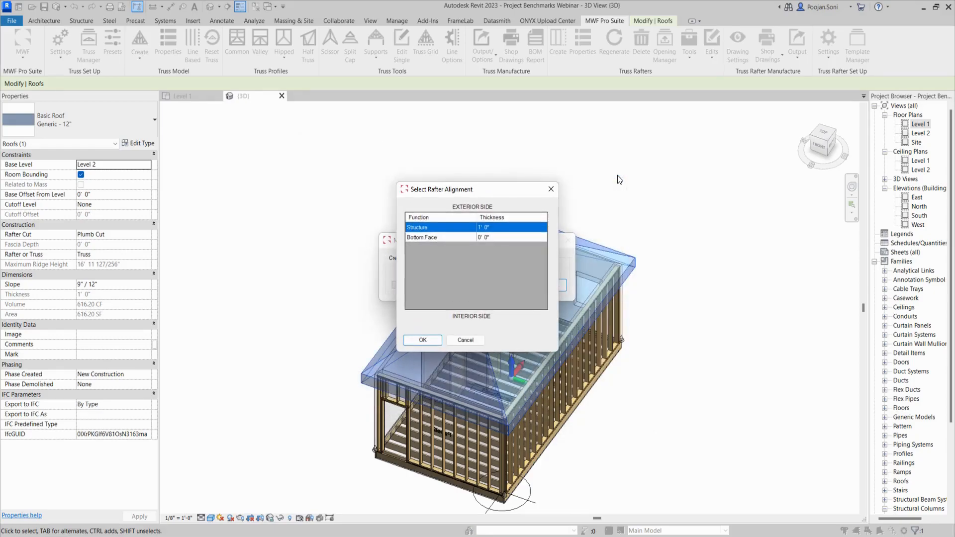
{"action": "left_click_drag", "start_coordinate": [447, 191], "coordinate": [339, 187]}
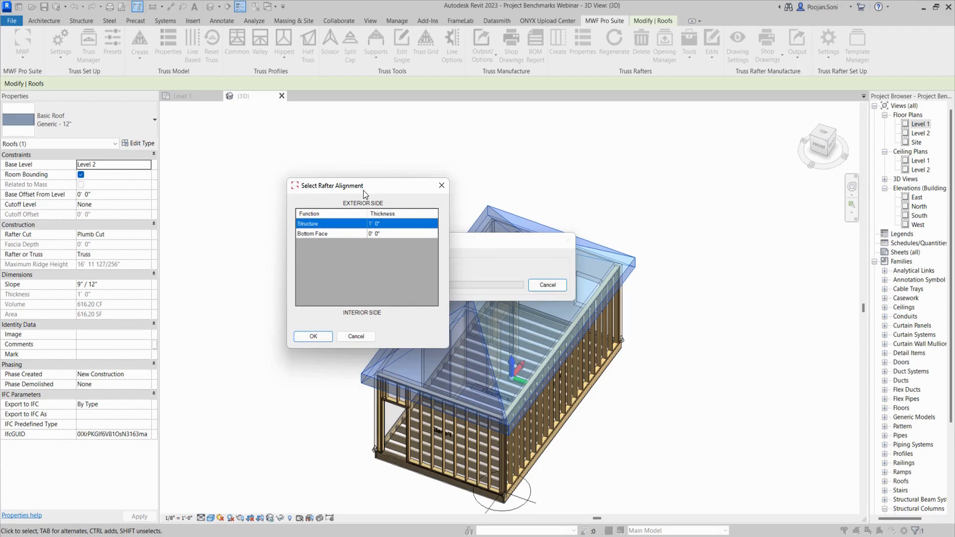
{"action": "left_click", "coordinate": [317, 339]}
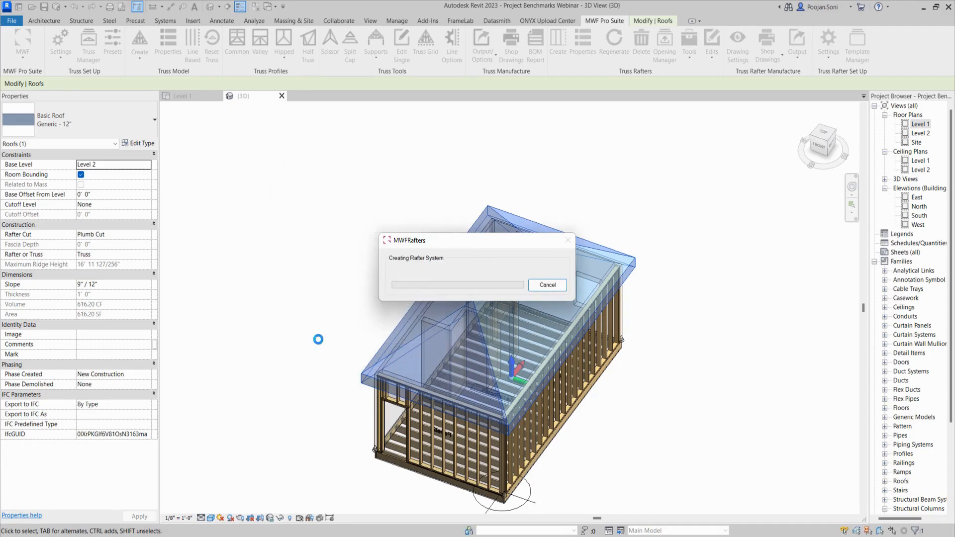
Add the four perimeter walls beneath the roof as bird's-mouth supports for the rafter system.
{"action": "left_click_drag", "start_coordinate": [437, 214], "coordinate": [284, 181]}
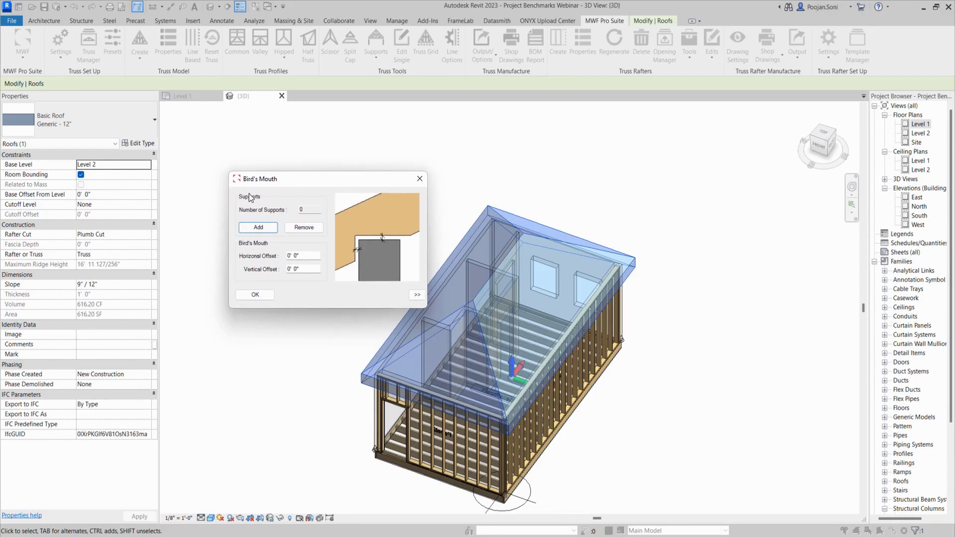
{"action": "left_click", "coordinate": [304, 255]}
{"action": "left_click", "coordinate": [301, 268]}
{"action": "left_click", "coordinate": [259, 227]}
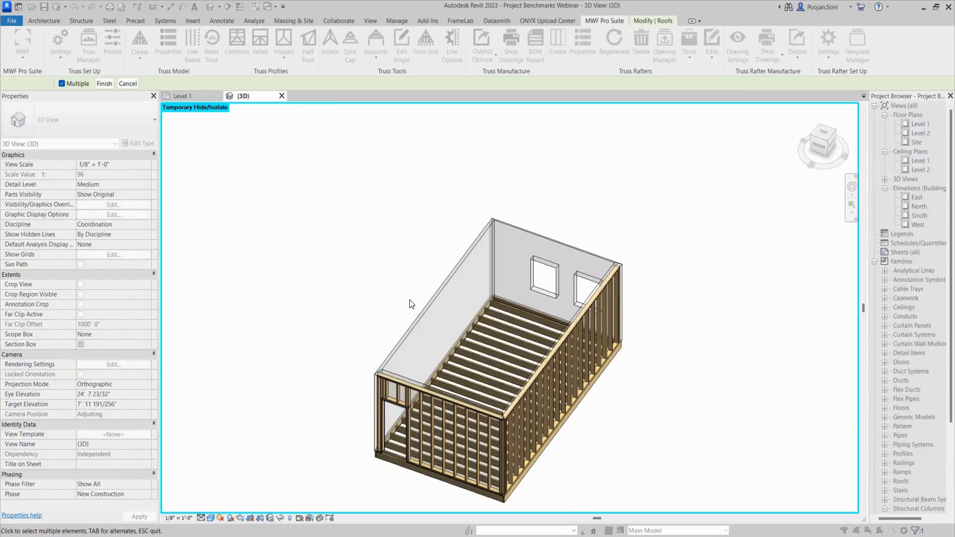
{"action": "left_click", "coordinate": [431, 309]}
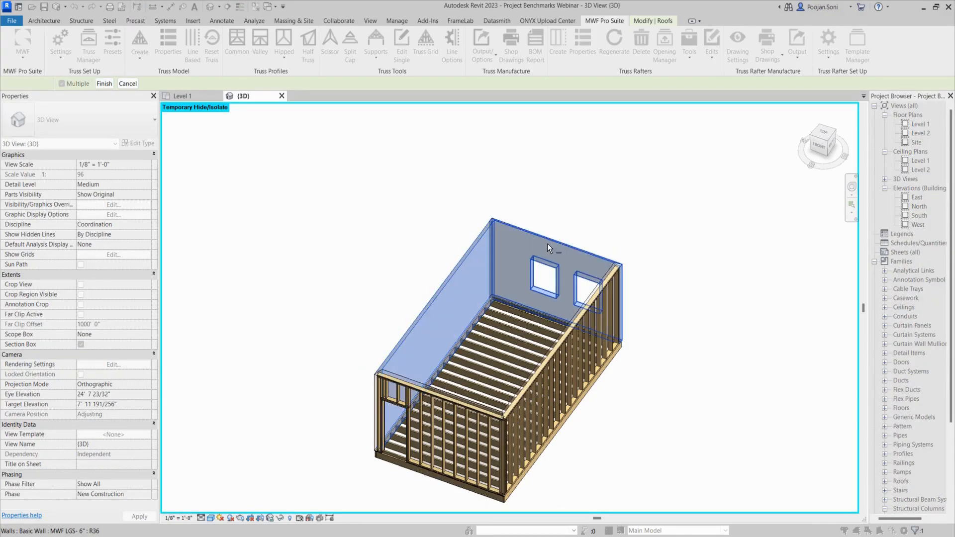
{"action": "left_click", "coordinate": [592, 292]}
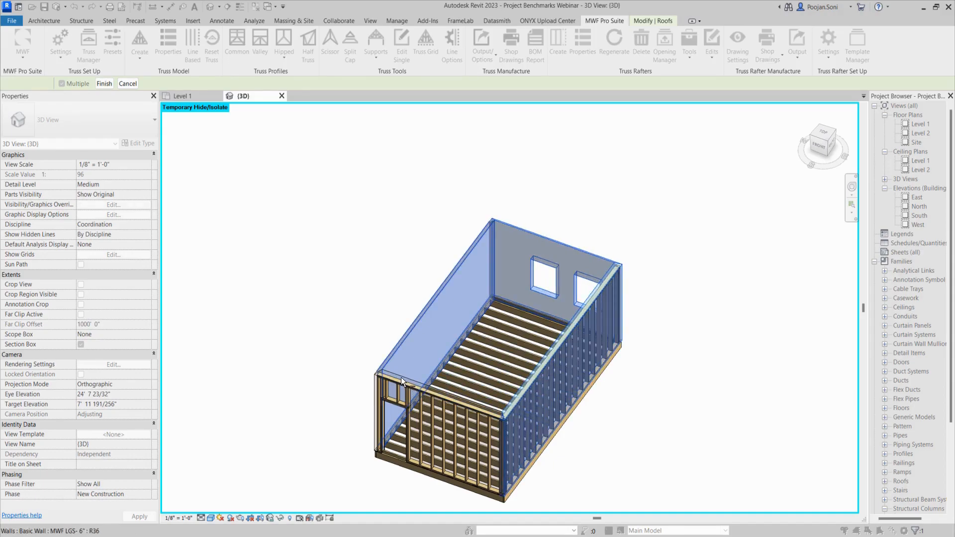
{"action": "scroll", "coordinate": [413, 392], "scroll_direction": "up", "scroll_amount": 3}
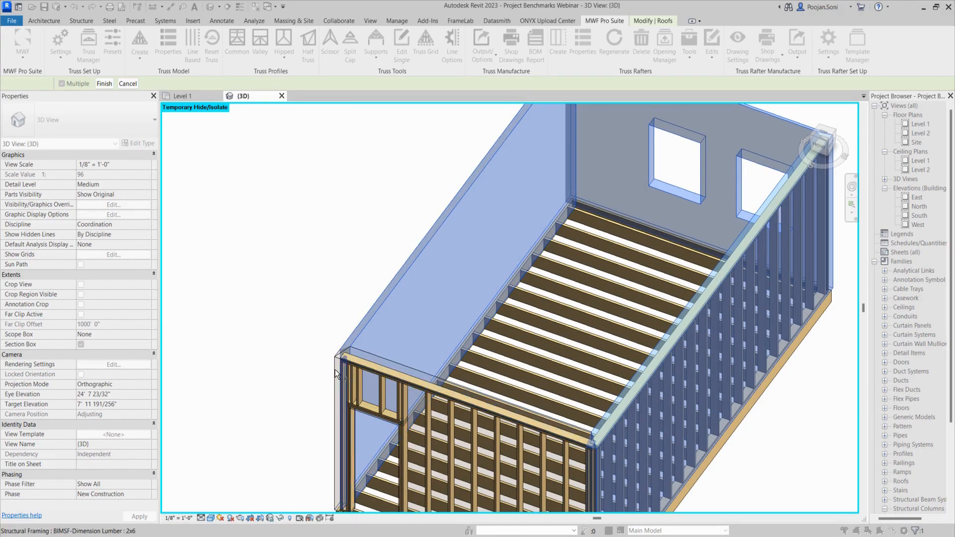
{"action": "left_click", "coordinate": [98, 84]}
Check the bird's-mouth offsets and the list of wall supports, keep the settings and generate the rafters.
{"action": "left_click_drag", "start_coordinate": [422, 208], "coordinate": [276, 198]}
{"action": "left_click", "coordinate": [279, 197]}
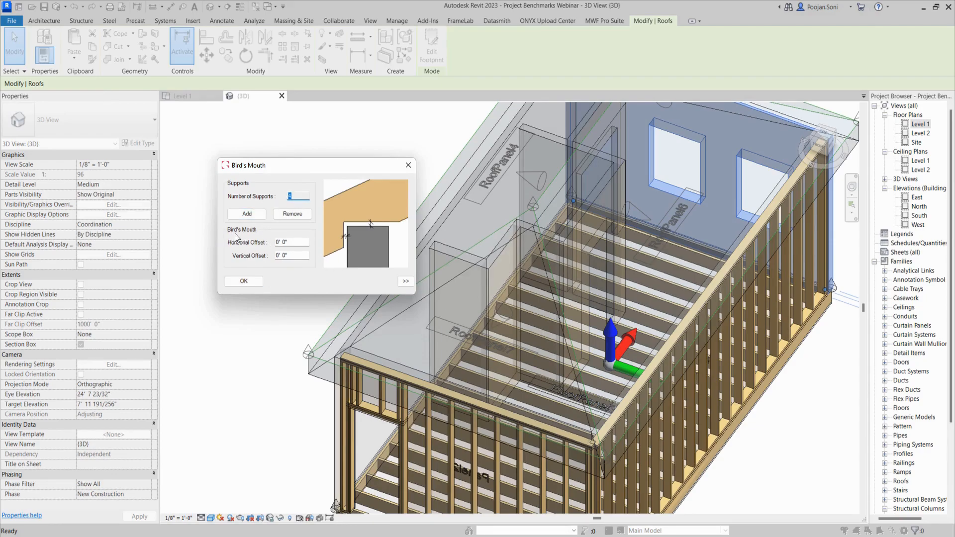
{"action": "left_click_drag", "start_coordinate": [287, 245], "coordinate": [276, 243]}
{"action": "left_click_drag", "start_coordinate": [291, 257], "coordinate": [256, 258]}
{"action": "left_click_drag", "start_coordinate": [276, 242], "coordinate": [249, 240]}
{"action": "left_click_drag", "start_coordinate": [292, 168], "coordinate": [260, 172]}
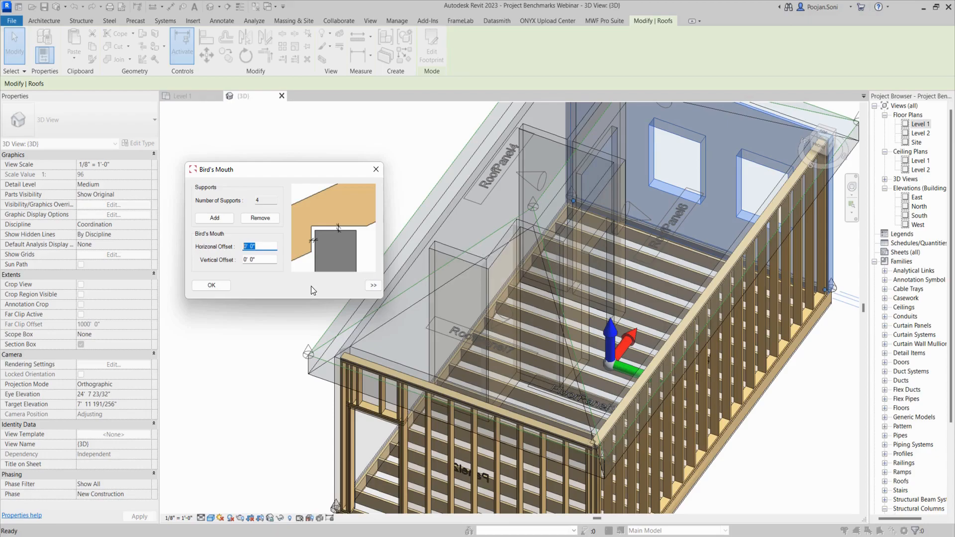
{"action": "left_click", "coordinate": [372, 286]}
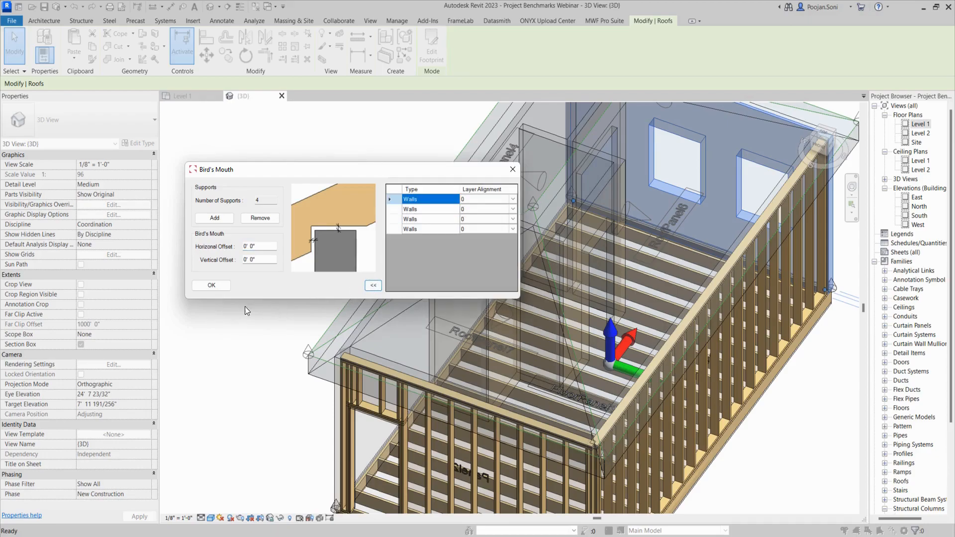
{"action": "left_click", "coordinate": [209, 285]}
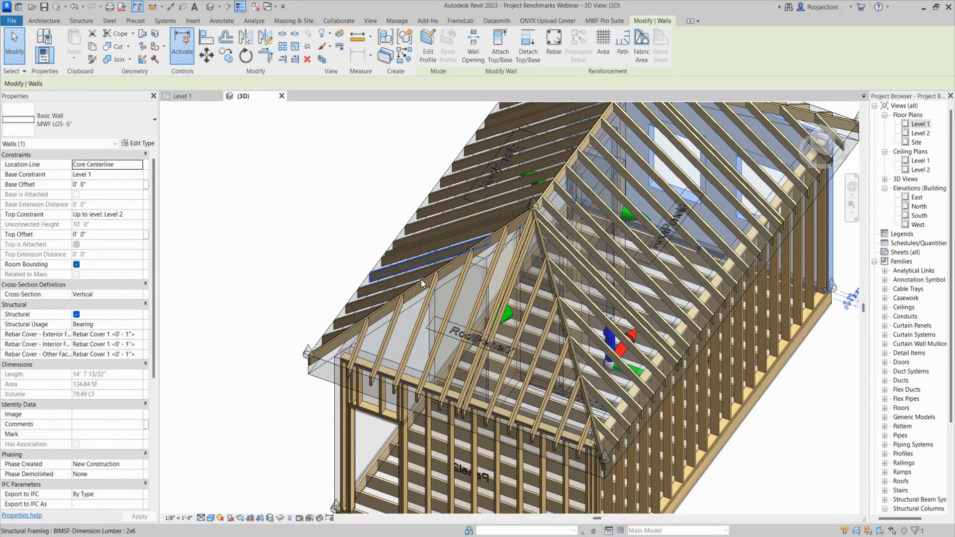
Examine the rafter, stud and joist alignment along the long framed wall in side and 3D views.
{"action": "scroll", "coordinate": [390, 276], "scroll_direction": "down", "scroll_amount": 3}
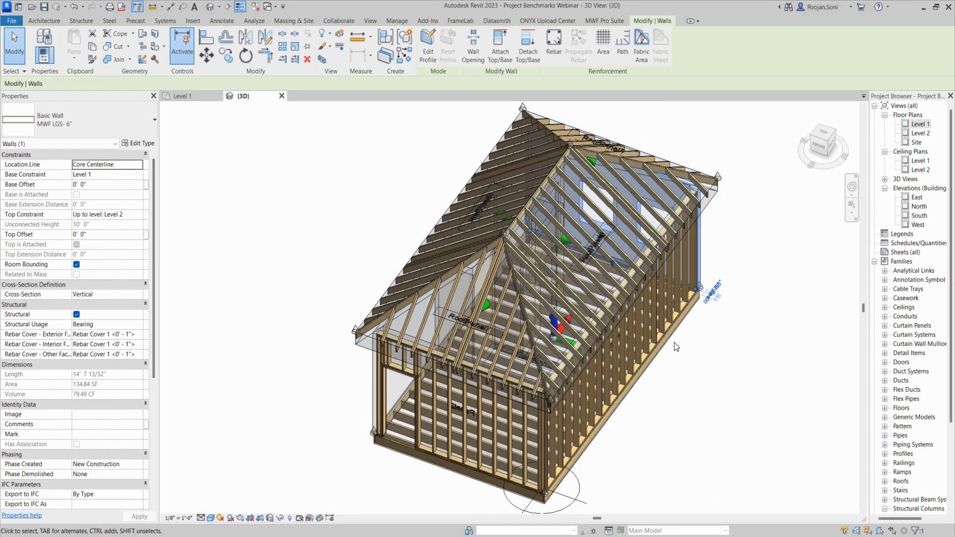
{"action": "left_click", "coordinate": [831, 142]}
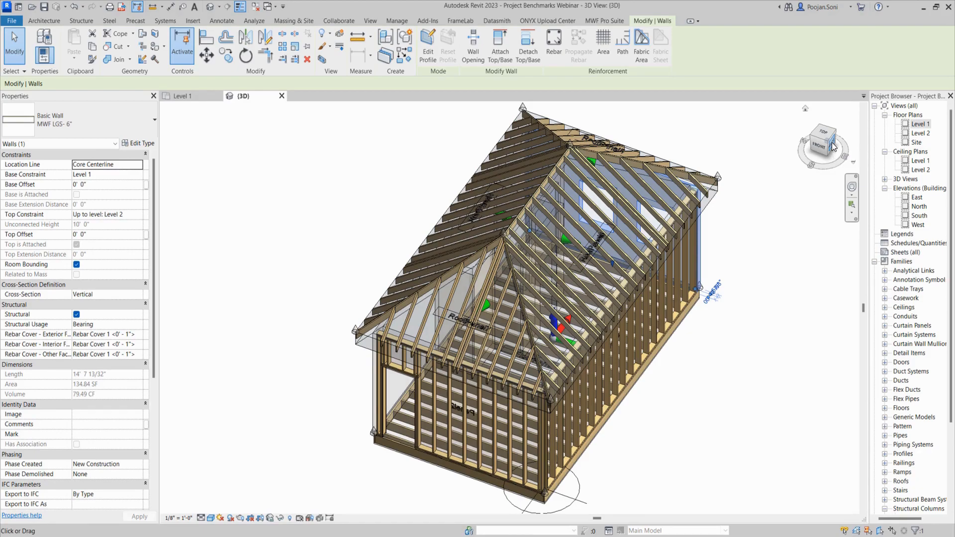
{"action": "scroll", "coordinate": [427, 179], "scroll_direction": "up", "scroll_amount": 5}
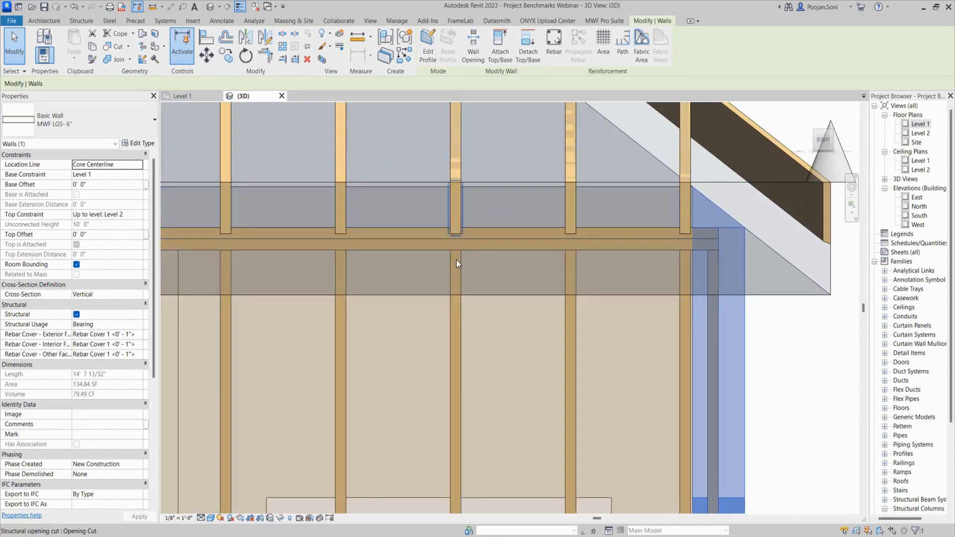
{"action": "scroll", "coordinate": [464, 297], "scroll_direction": "down", "scroll_amount": 2}
{"action": "middle_click_drag", "start_coordinate": [457, 351], "coordinate": [495, 204]}
{"action": "scroll", "coordinate": [486, 346], "scroll_direction": "down", "scroll_amount": 6}
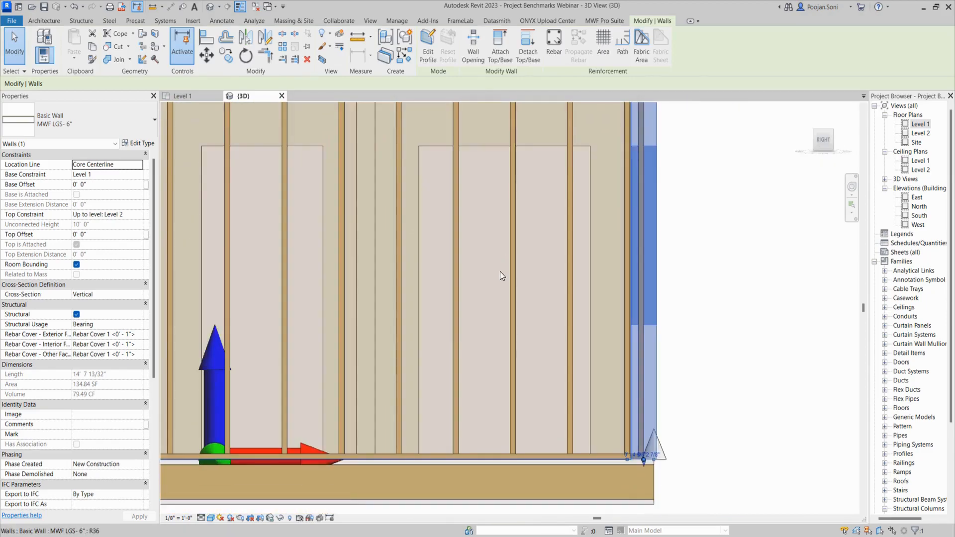
{"action": "middle_click_drag", "start_coordinate": [248, 288], "coordinate": [400, 423], "text": "shift"}
{"action": "scroll", "coordinate": [349, 480], "scroll_direction": "up", "scroll_amount": 2}
{"action": "scroll", "coordinate": [349, 481], "scroll_direction": "up", "scroll_amount": 1}
{"action": "scroll", "coordinate": [432, 379], "scroll_direction": "down", "scroll_amount": 1}
Select a floor joist with the wall stud and roof rafter in line with it, and inspect their alignment from the front and in 3D.
{"action": "left_click", "coordinate": [420, 397]}
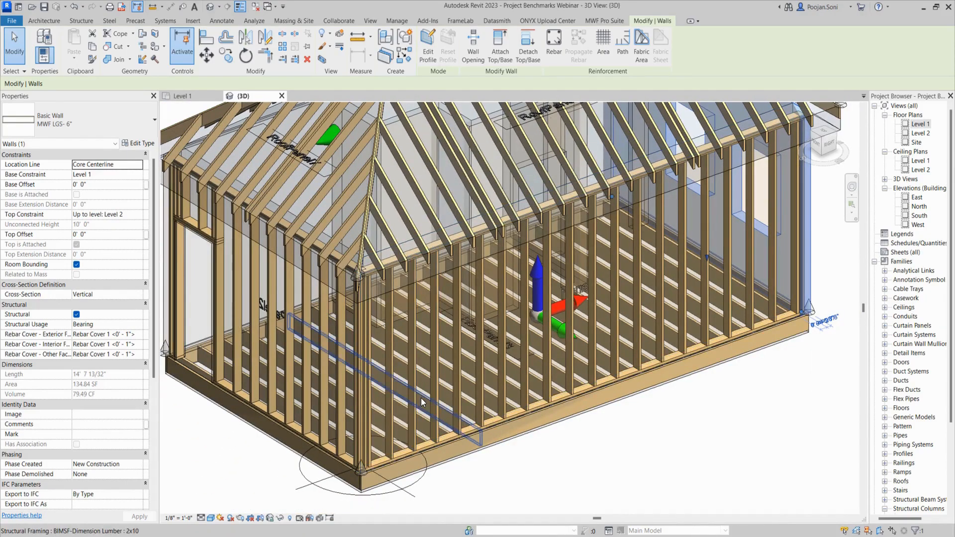
{"action": "left_click", "coordinate": [480, 413], "text": "ctrl"}
{"action": "mouse_move", "coordinate": [565, 363]}
{"action": "middle_mouse_down", "text": "shift"}
{"action": "mouse_move", "coordinate": [559, 393]}
{"action": "mouse_move", "coordinate": [532, 373]}
{"action": "mouse_move", "coordinate": [535, 351]}
{"action": "mouse_move", "coordinate": [579, 369]}
{"action": "middle_mouse_up", "text": "shift"}
{"action": "left_click", "coordinate": [440, 222], "text": "ctrl"}
{"action": "middle_click_drag", "start_coordinate": [440, 223], "coordinate": [457, 408], "text": "shift"}
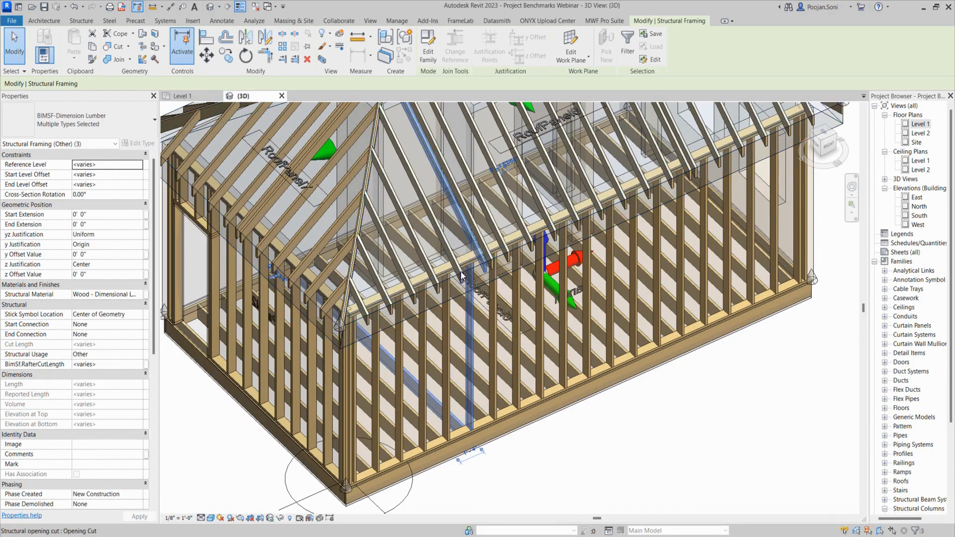
{"action": "scroll", "coordinate": [462, 264], "scroll_direction": "down", "scroll_amount": 3}
{"action": "middle_click_drag", "start_coordinate": [462, 264], "coordinate": [626, 214], "text": "shift"}
{"action": "left_click", "coordinate": [825, 142]}
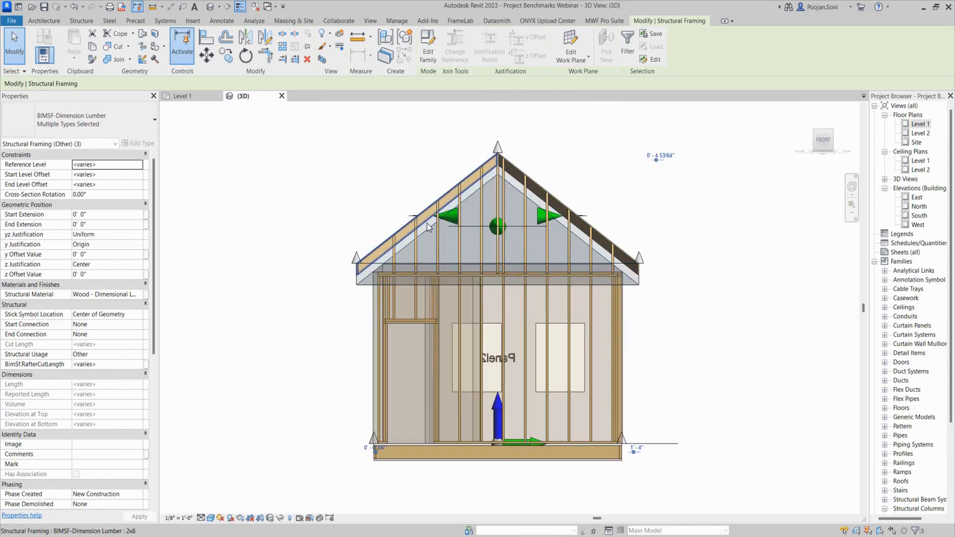
{"action": "middle_click_drag", "start_coordinate": [617, 214], "coordinate": [630, 365], "text": "shift"}
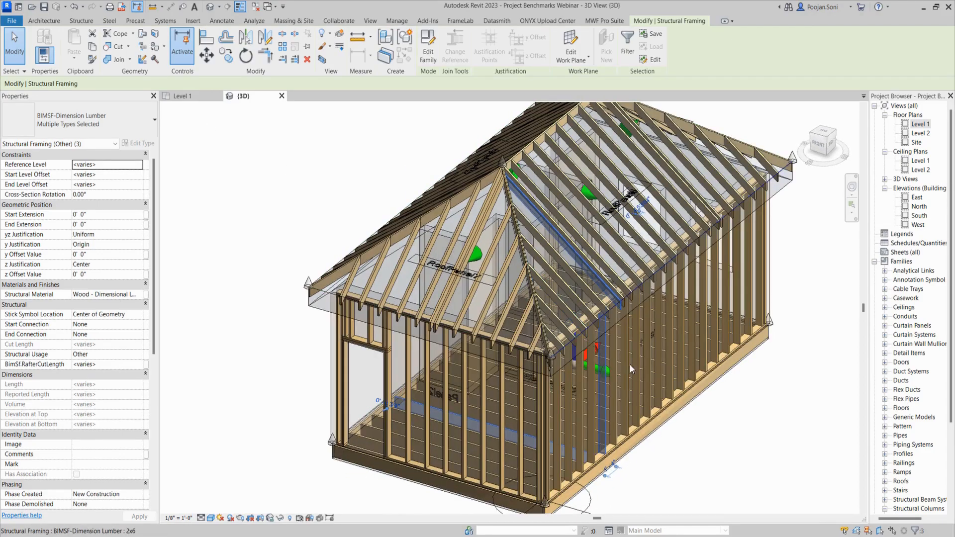
Switch to the wall module and open the miscellaneous feature settings of the long wall's Panel1.
{"action": "left_click", "coordinate": [605, 21]}
{"action": "left_click", "coordinate": [23, 42]}
{"action": "left_click", "coordinate": [50, 97]}
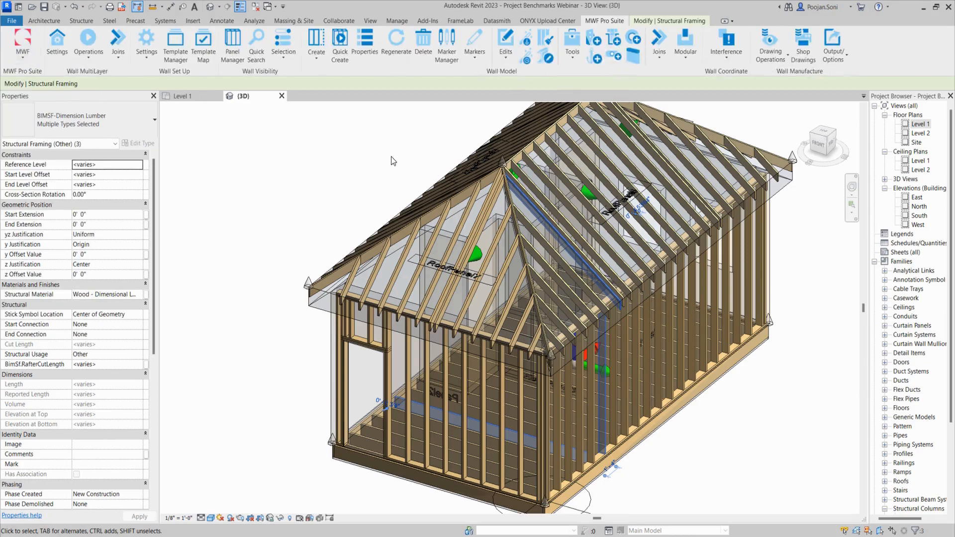
{"action": "left_click", "coordinate": [331, 50]}
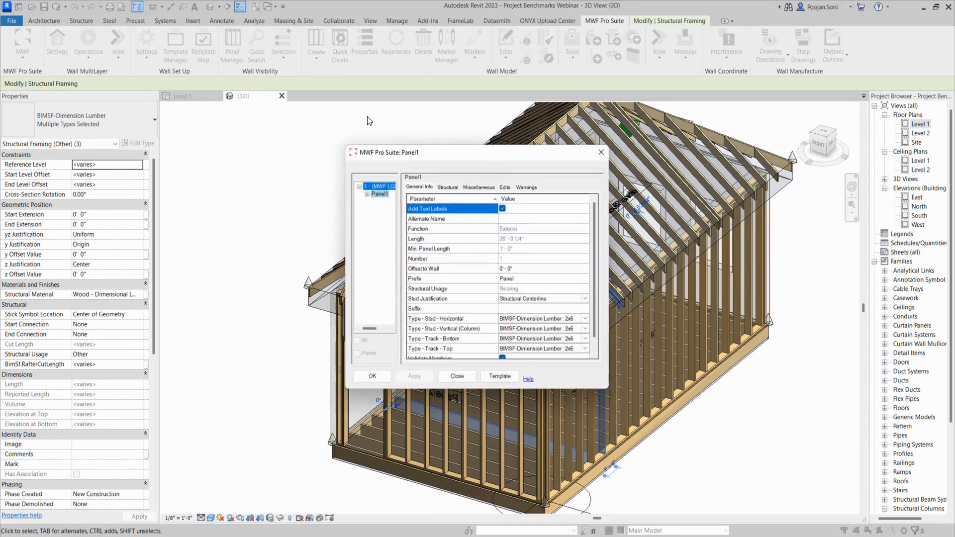
{"action": "left_click_drag", "start_coordinate": [403, 155], "coordinate": [174, 110]}
{"action": "left_click", "coordinate": [240, 145]}
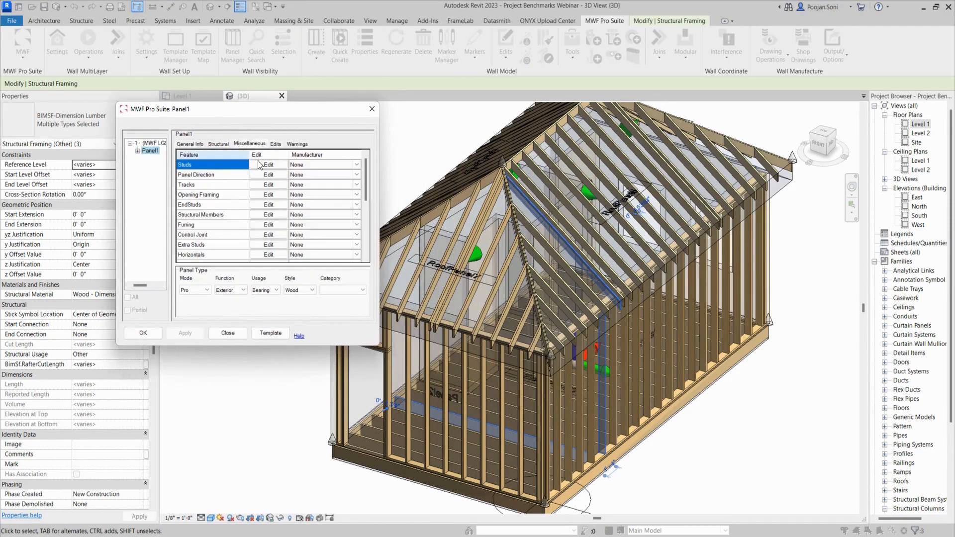
{"action": "left_click_drag", "start_coordinate": [378, 345], "coordinate": [426, 405]}
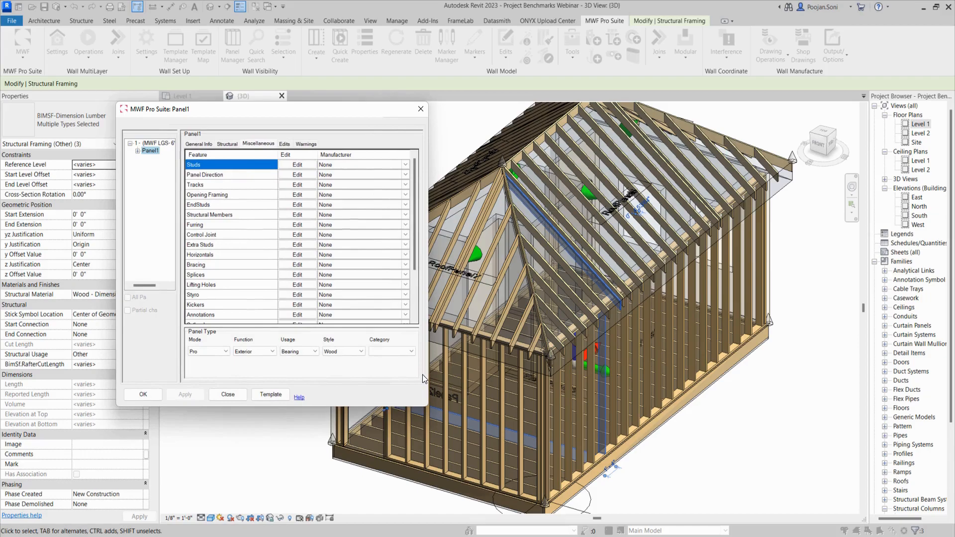
Review the panel's Structural Members arrangement style and available benchmarks, and accept the panel properties.
{"action": "left_click", "coordinate": [216, 220]}
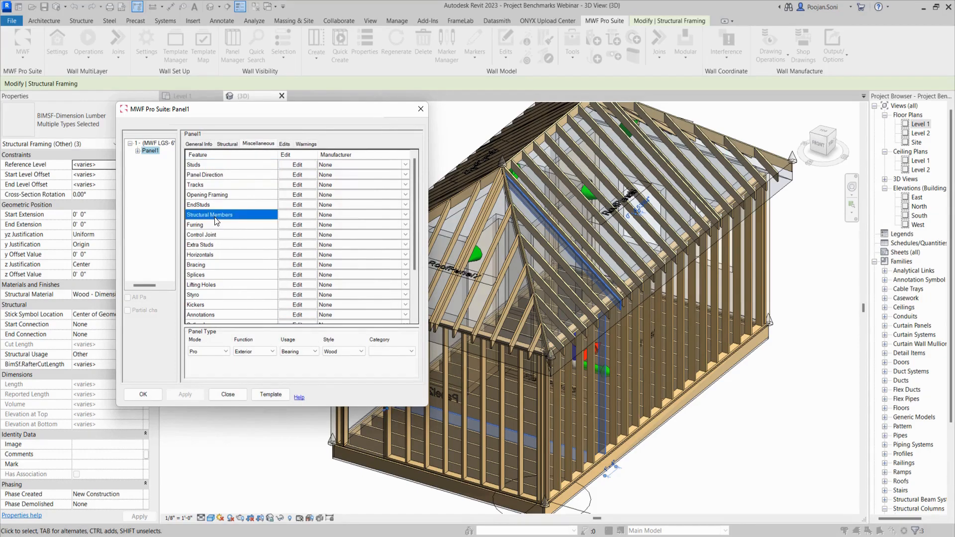
{"action": "left_click", "coordinate": [294, 217]}
{"action": "left_click_drag", "start_coordinate": [428, 179], "coordinate": [332, 175]}
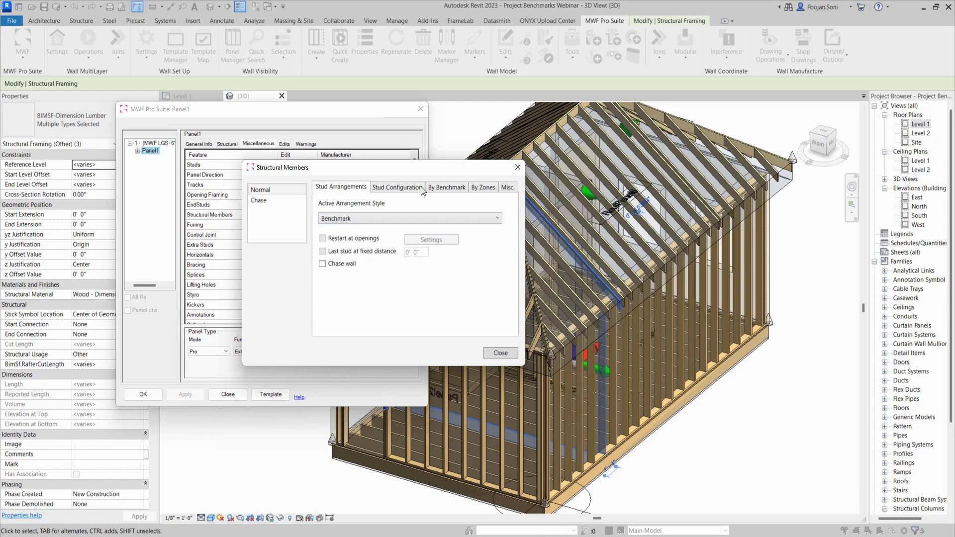
{"action": "left_click", "coordinate": [439, 188]}
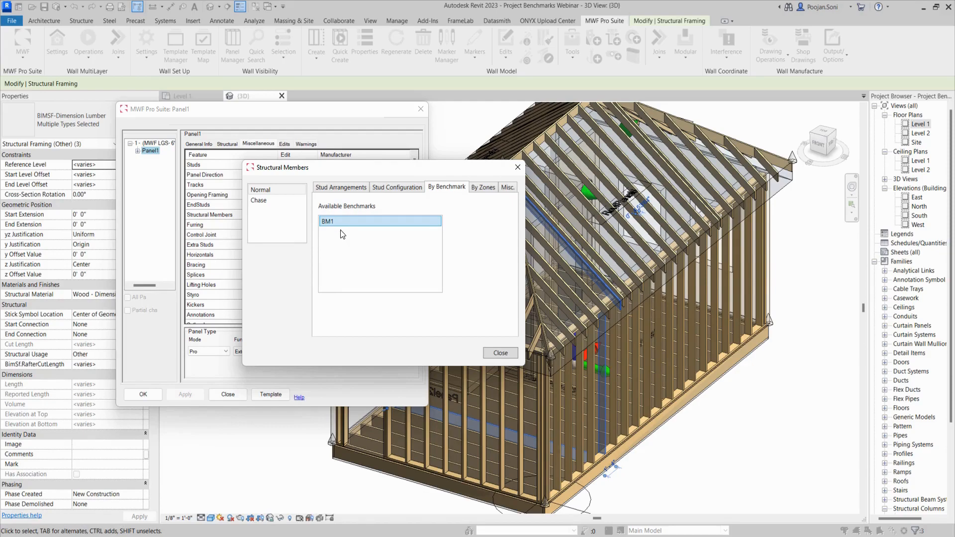
{"action": "left_click", "coordinate": [345, 187]}
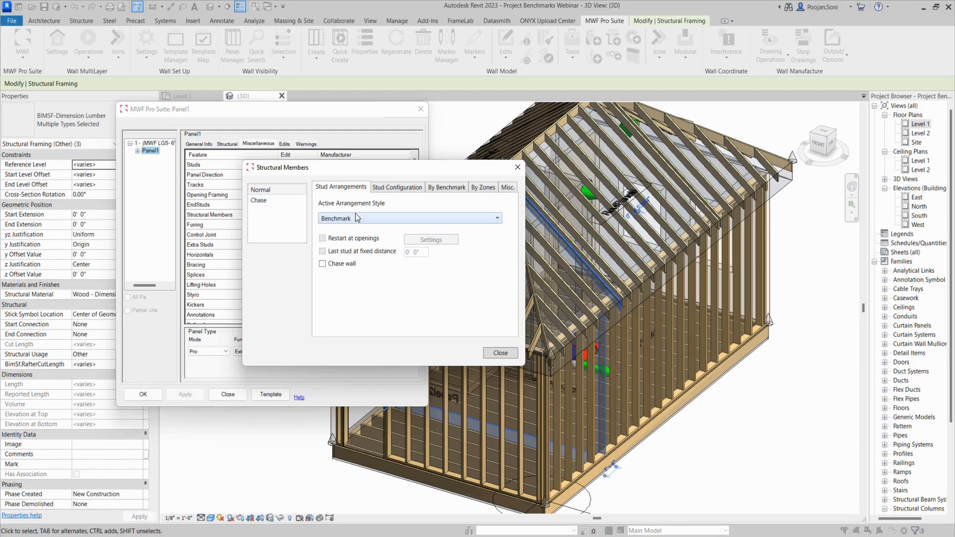
{"action": "left_click", "coordinate": [493, 353]}
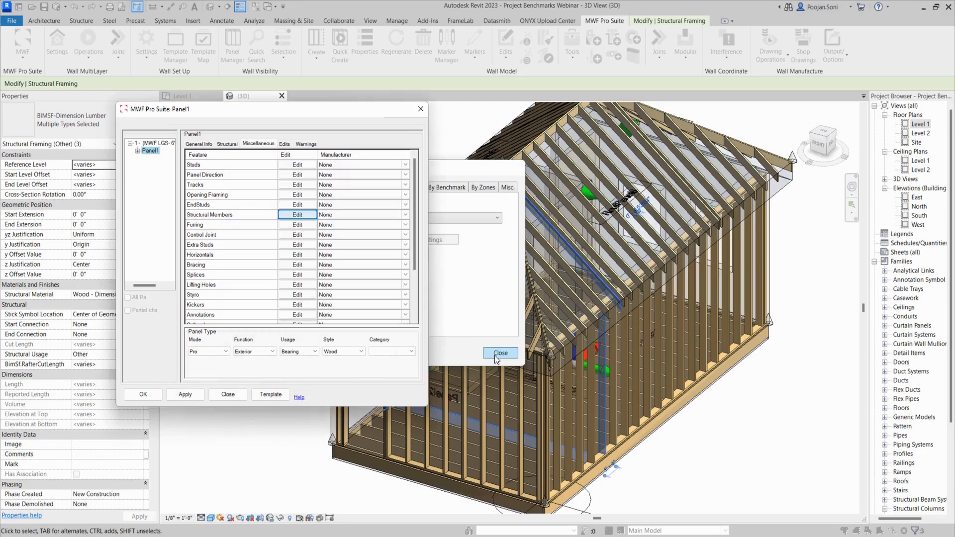
{"action": "left_click", "coordinate": [144, 393]}
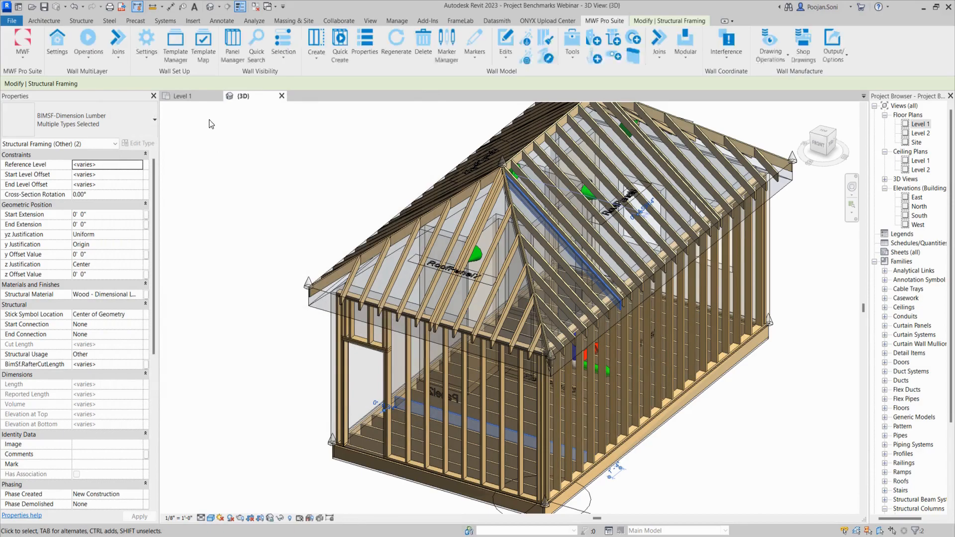
Switch to the Level 1 floor plan and bring the unframed second unit into view.
{"action": "left_click", "coordinate": [205, 99]}
{"action": "scroll", "coordinate": [534, 287], "scroll_direction": "down", "scroll_amount": 3}
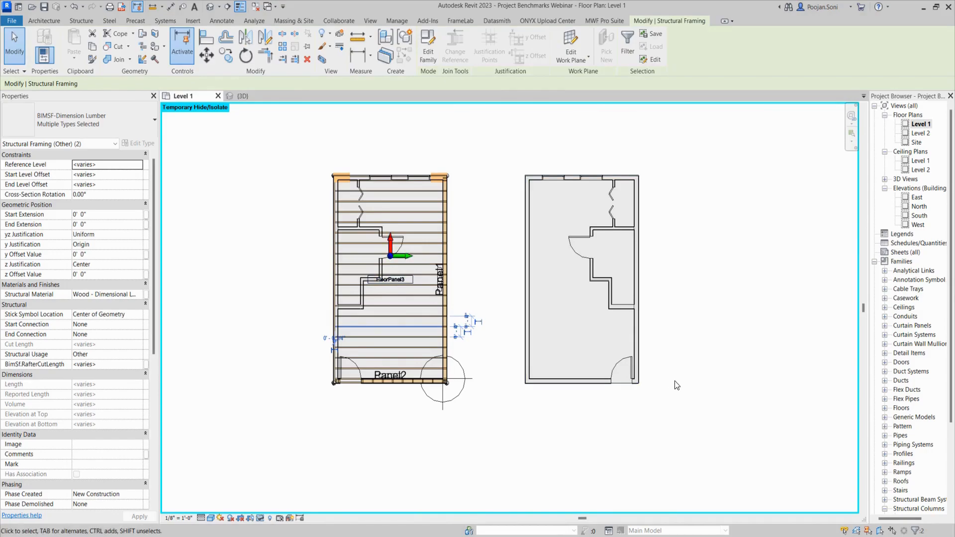
{"action": "middle_click_drag", "start_coordinate": [682, 386], "coordinate": [630, 371]}
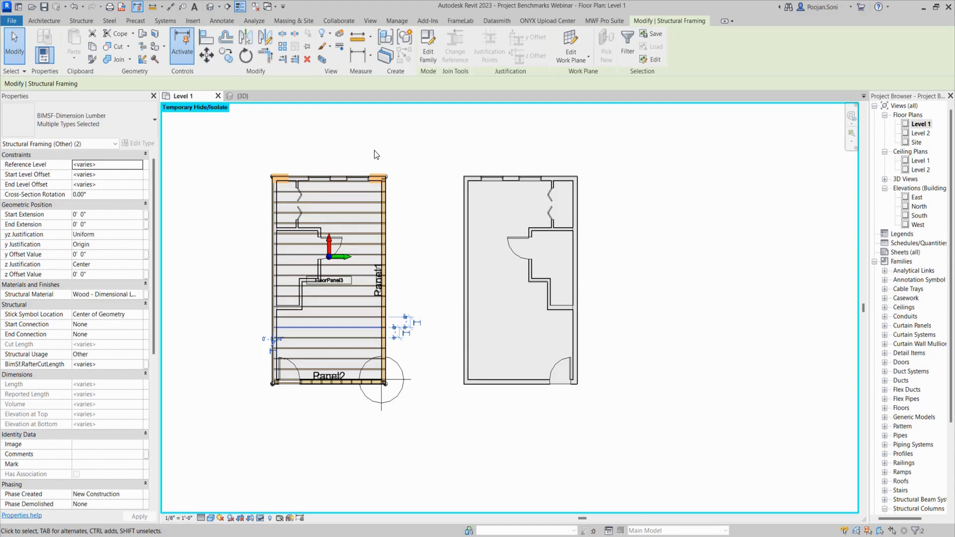
{"action": "scroll", "coordinate": [592, 328], "scroll_direction": "up", "scroll_amount": 2}
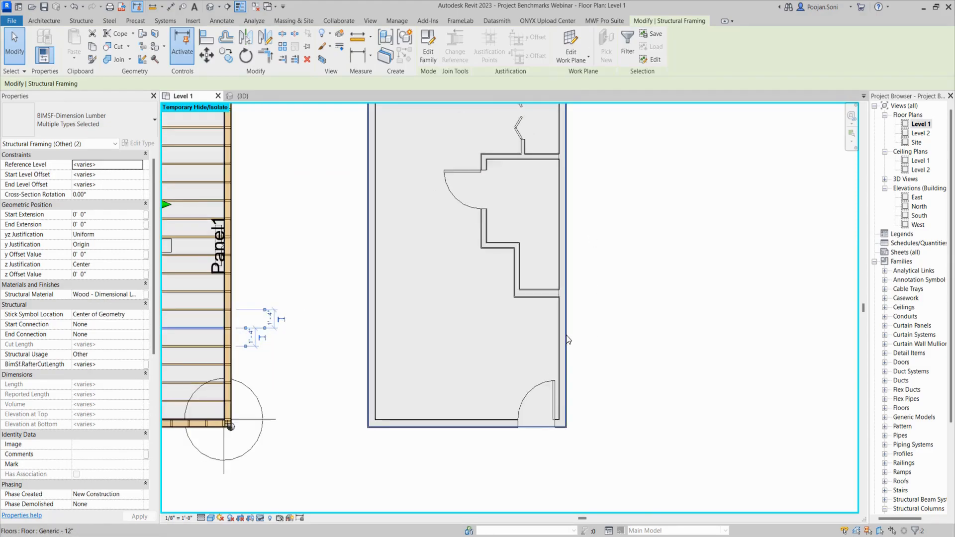
Set up a new project benchmark of type mwfBenchmark : Default with prefix BM, sequence number 2 and the Floor Module Default LGS Template enabled.
{"action": "left_click", "coordinate": [592, 21]}
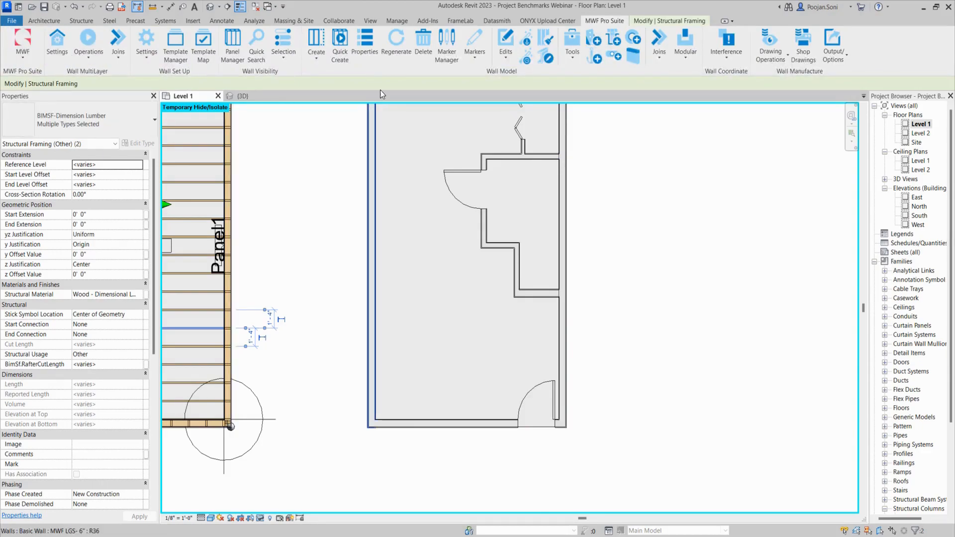
{"action": "left_click", "coordinate": [148, 56]}
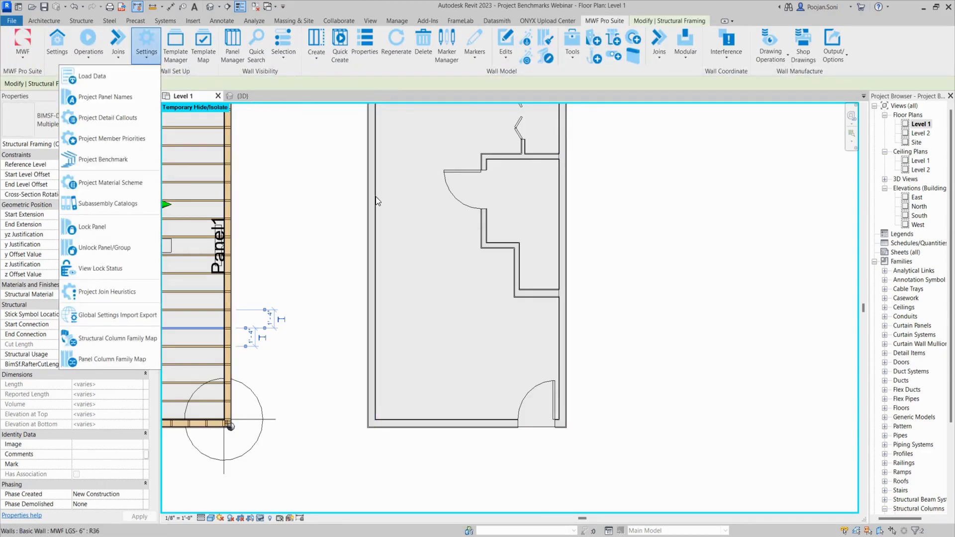
{"action": "left_click", "coordinate": [92, 160]}
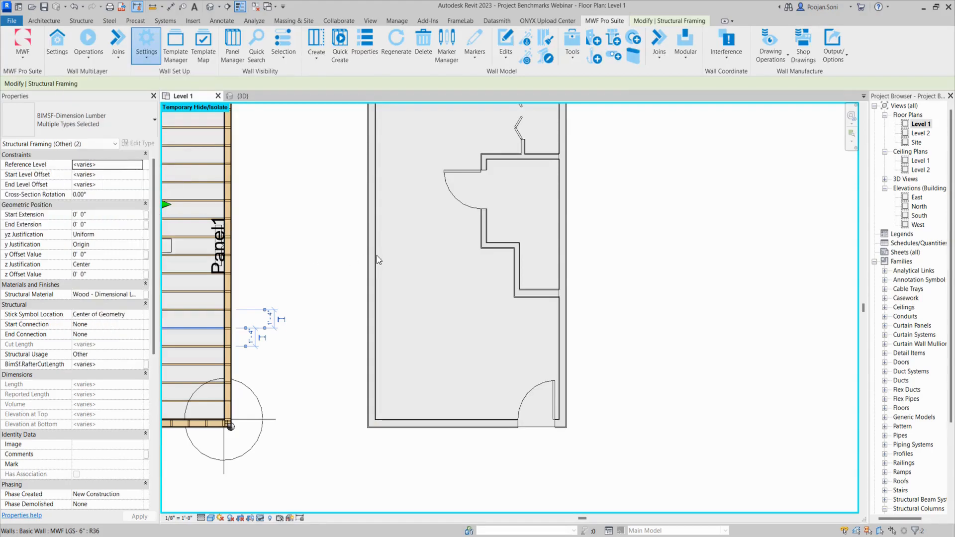
{"action": "left_click_drag", "start_coordinate": [136, 85], "coordinate": [402, 186]}
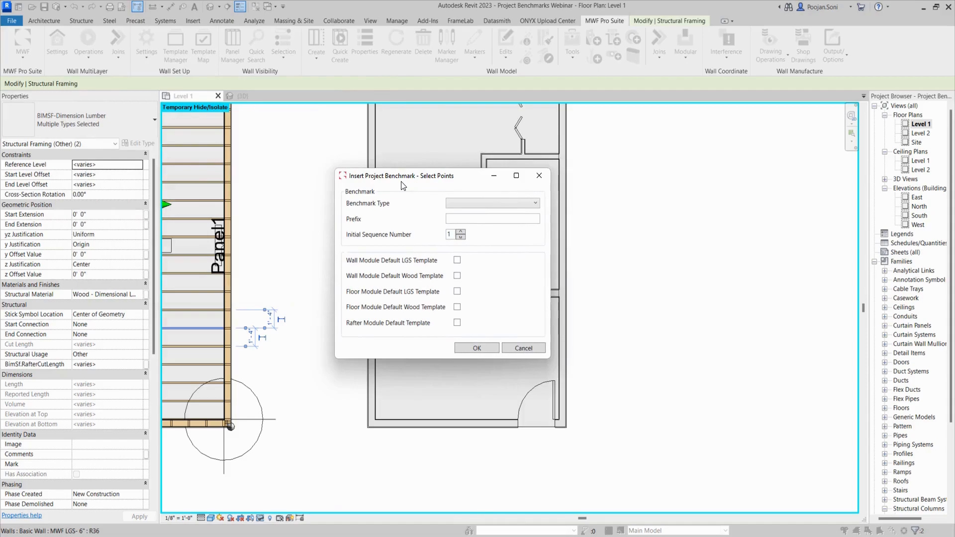
{"action": "left_click", "coordinate": [505, 207]}
{"action": "left_click", "coordinate": [504, 214]}
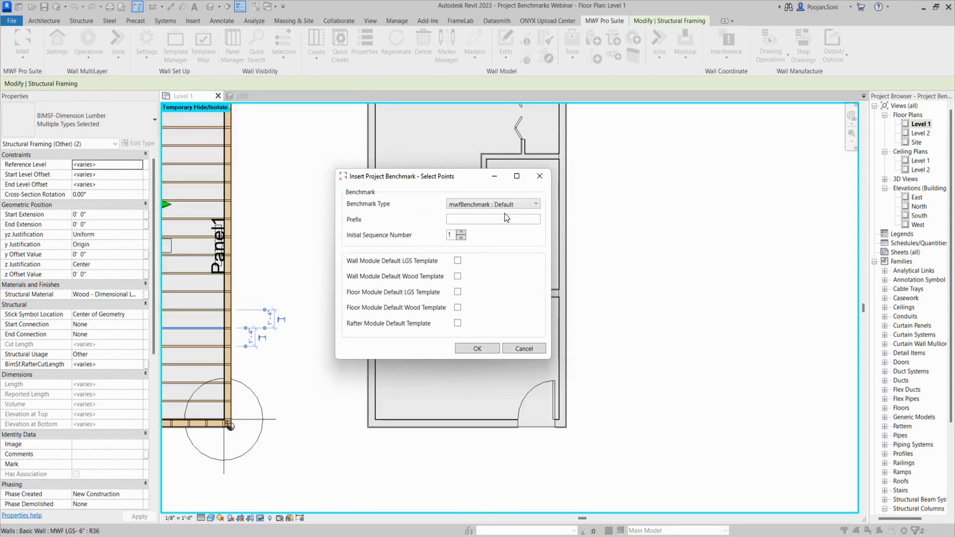
{"action": "left_click", "coordinate": [489, 218]}
{"action": "type", "text": "BM"}
{"action": "left_click", "coordinate": [463, 232]}
{"action": "left_click", "coordinate": [458, 291]}
{"action": "left_click", "coordinate": [476, 348]}
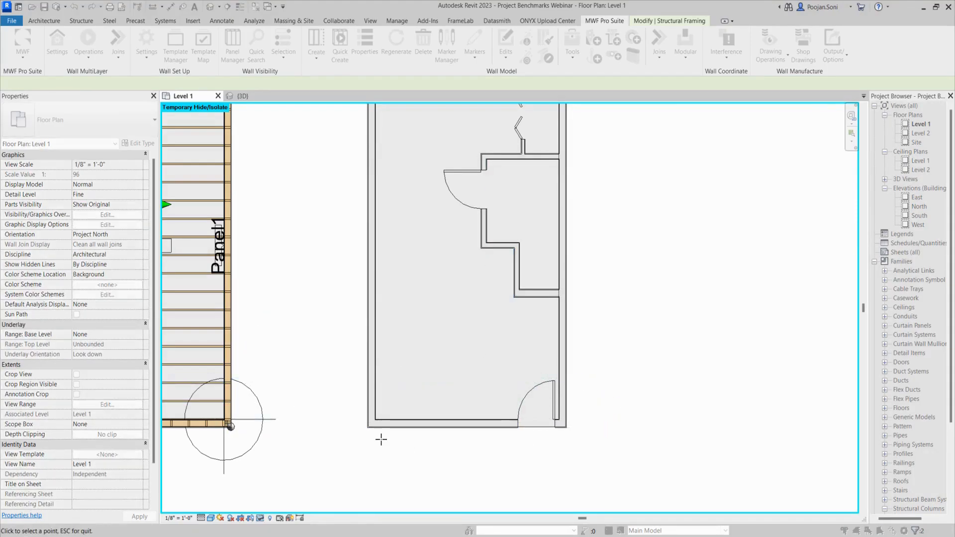
Place the benchmark at the inside lower-left wall corner of the second unit and check its Mark value.
{"action": "scroll", "coordinate": [381, 436], "scroll_direction": "up", "scroll_amount": 2}
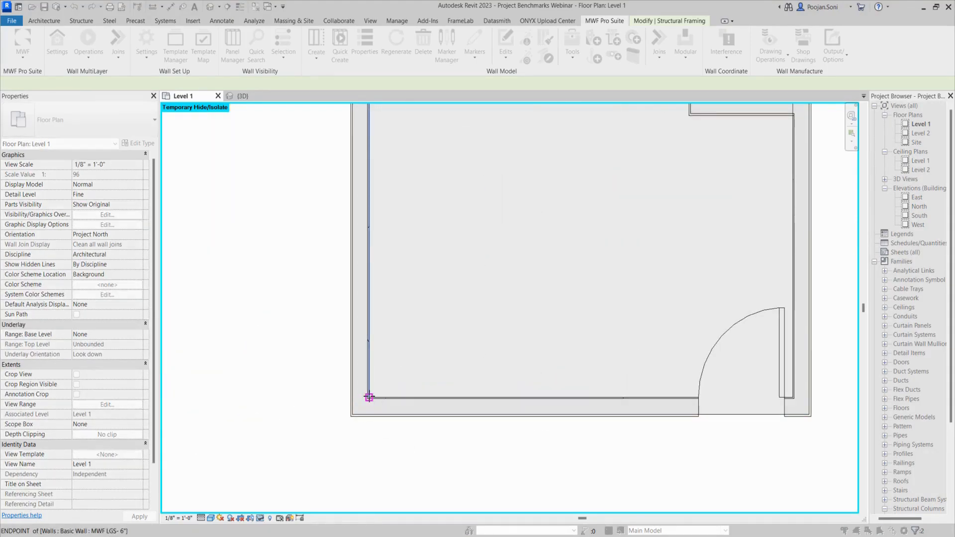
{"action": "left_click", "coordinate": [368, 397]}
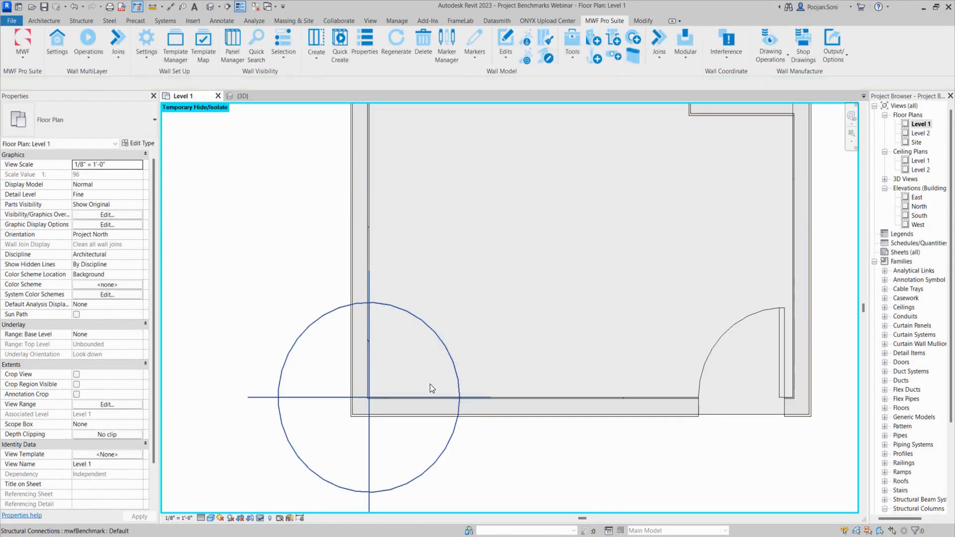
{"action": "scroll", "coordinate": [429, 384], "scroll_direction": "down", "scroll_amount": 2}
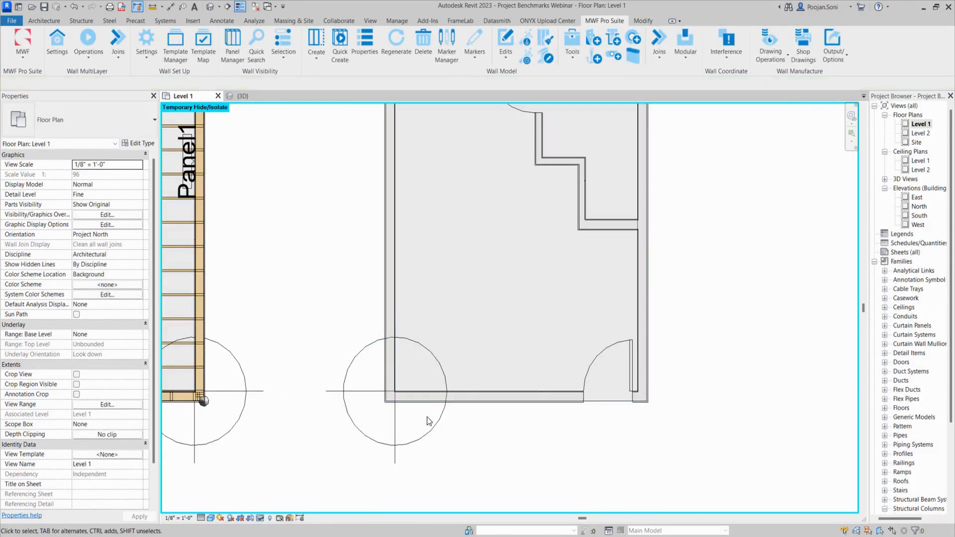
{"action": "left_click", "coordinate": [362, 351]}
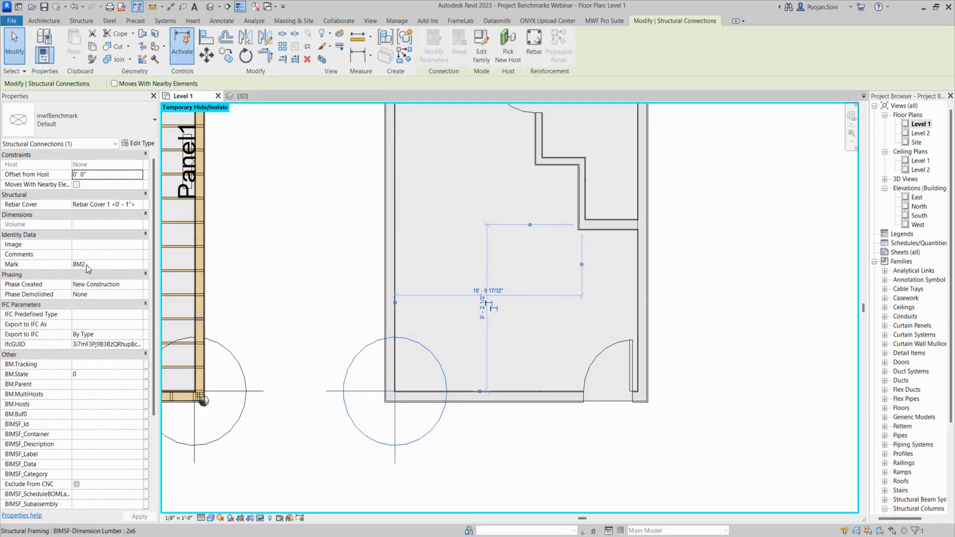
{"action": "left_click", "coordinate": [650, 456]}
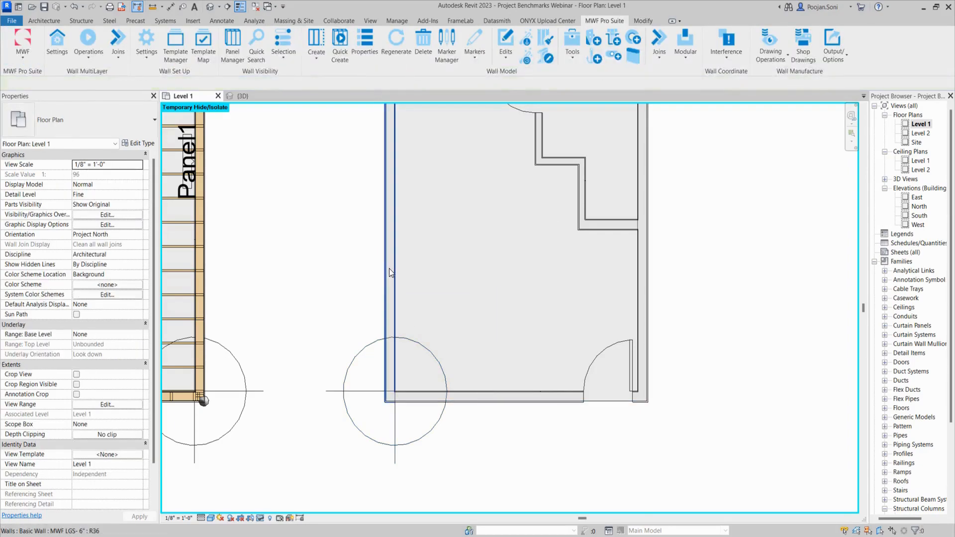
Select the second unit's left long wall and lower wall and start creating wall panels for them.
{"action": "left_click", "coordinate": [388, 267]}
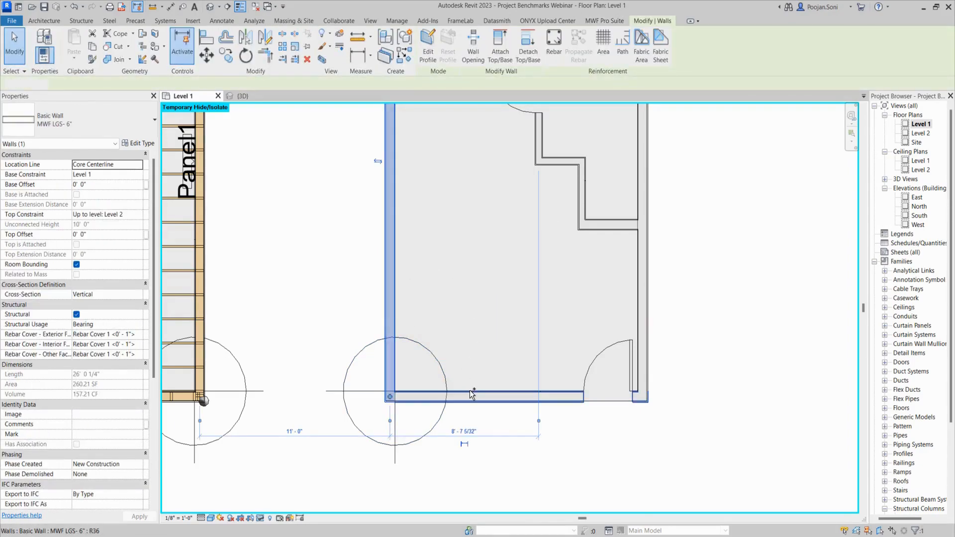
{"action": "left_click", "coordinate": [640, 396], "text": "ctrl"}
{"action": "left_click", "coordinate": [604, 21]}
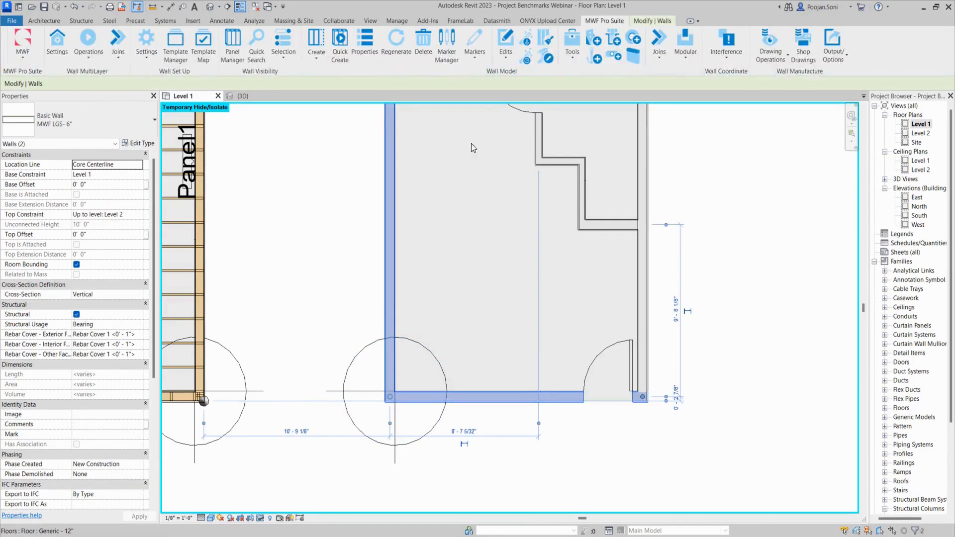
{"action": "left_click", "coordinate": [323, 40]}
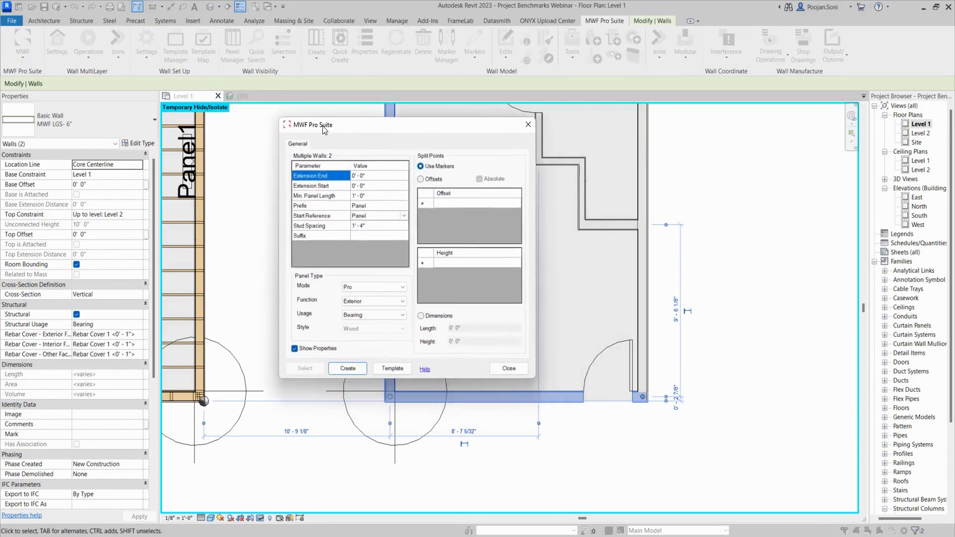
Set the Light Gauge Benchmark template as active and create the two wall panels with it.
{"action": "left_click", "coordinate": [353, 361]}
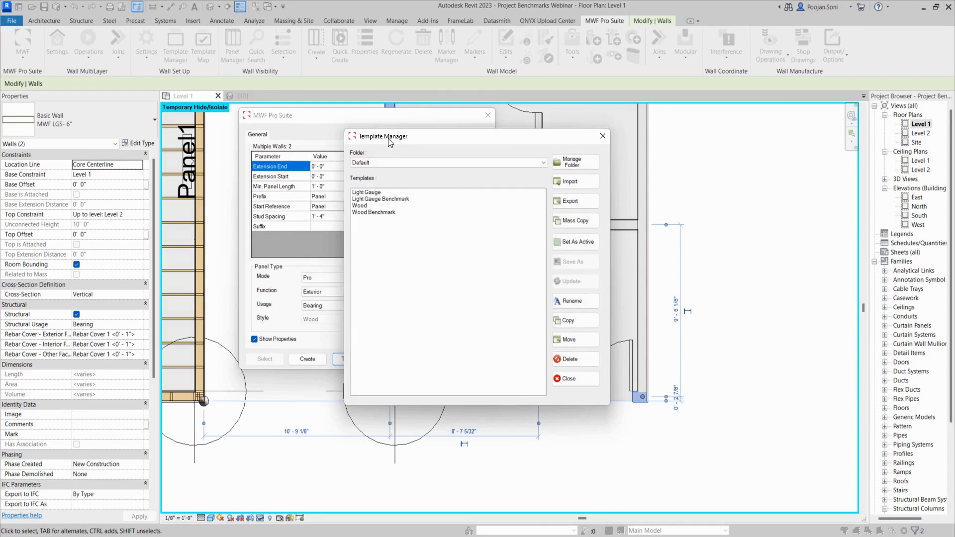
{"action": "left_click_drag", "start_coordinate": [398, 142], "coordinate": [320, 139]}
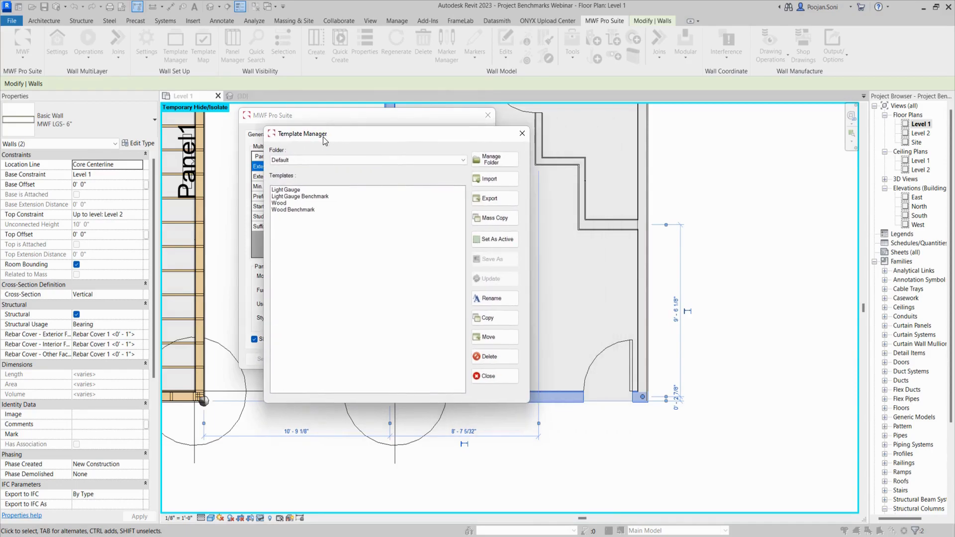
{"action": "left_click", "coordinate": [305, 197]}
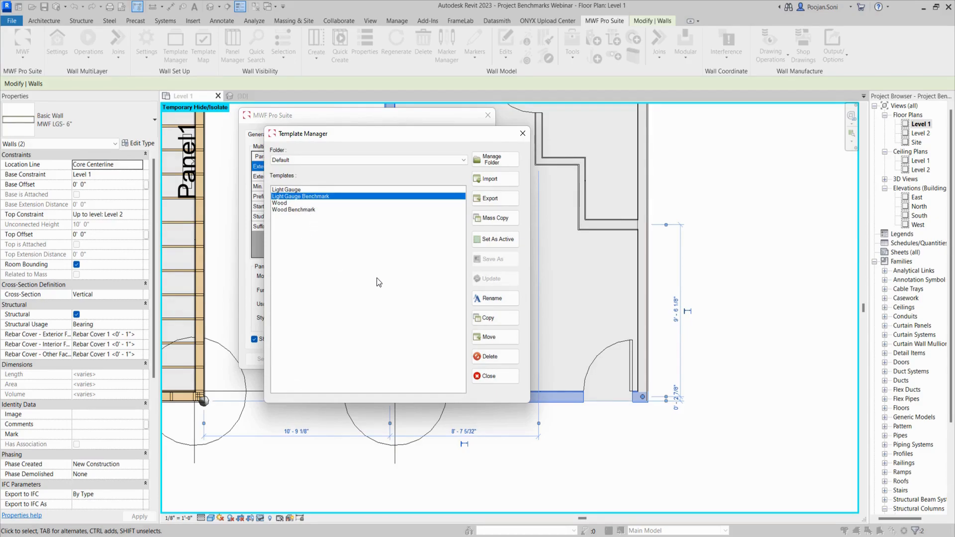
{"action": "left_click", "coordinate": [489, 234]}
{"action": "left_click", "coordinate": [485, 376]}
{"action": "left_click", "coordinate": [309, 360]}
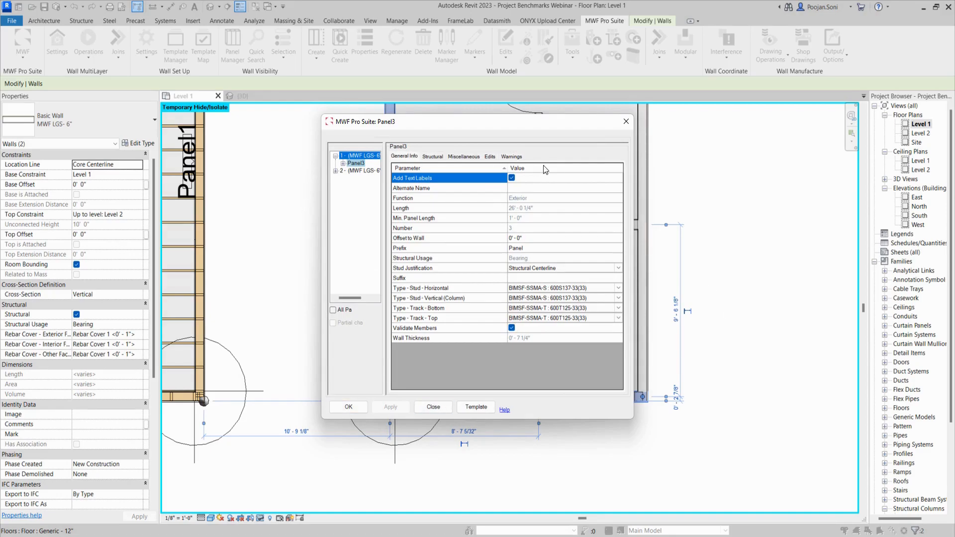
Review the structural and miscellaneous settings of Panel3 and accept the panel properties to frame both walls.
{"action": "left_click", "coordinate": [433, 156]}
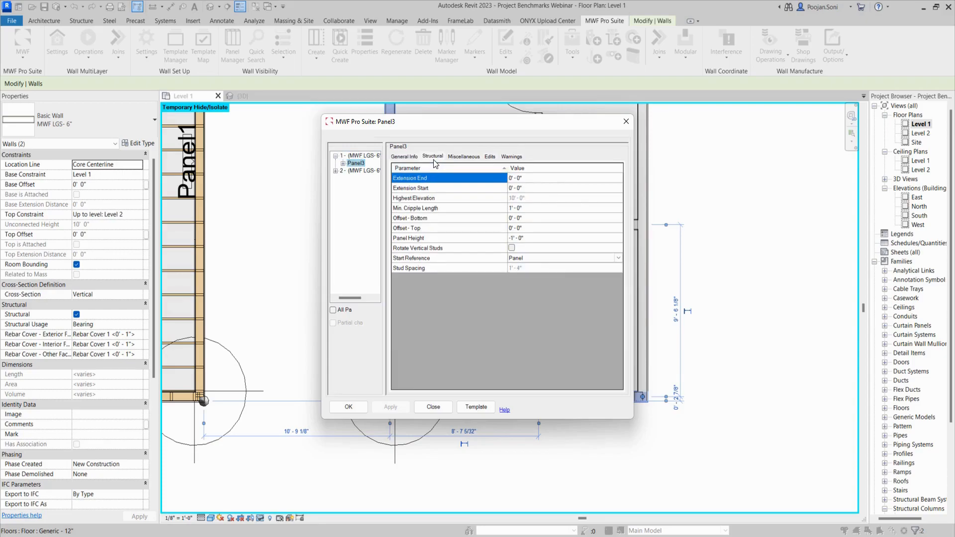
{"action": "left_click", "coordinate": [463, 156]}
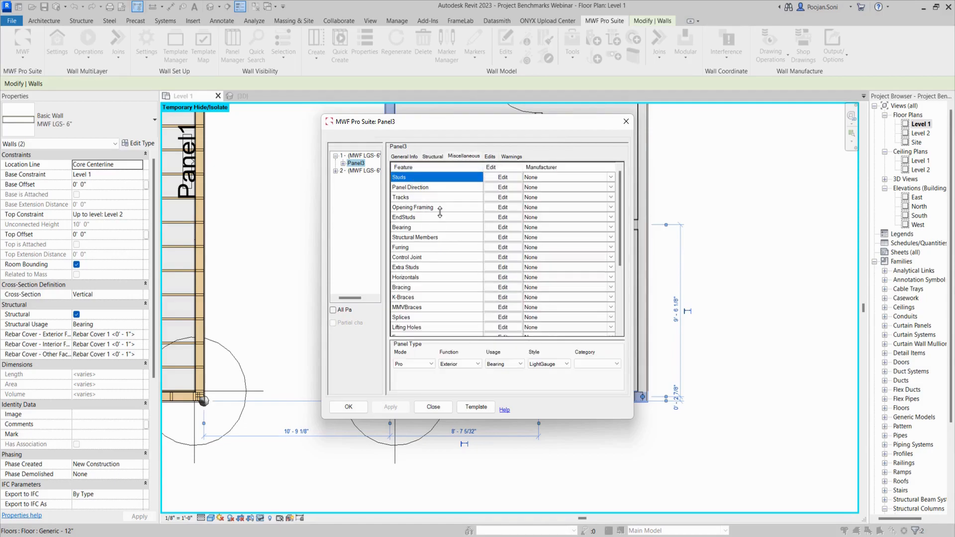
{"action": "left_click", "coordinate": [348, 407]}
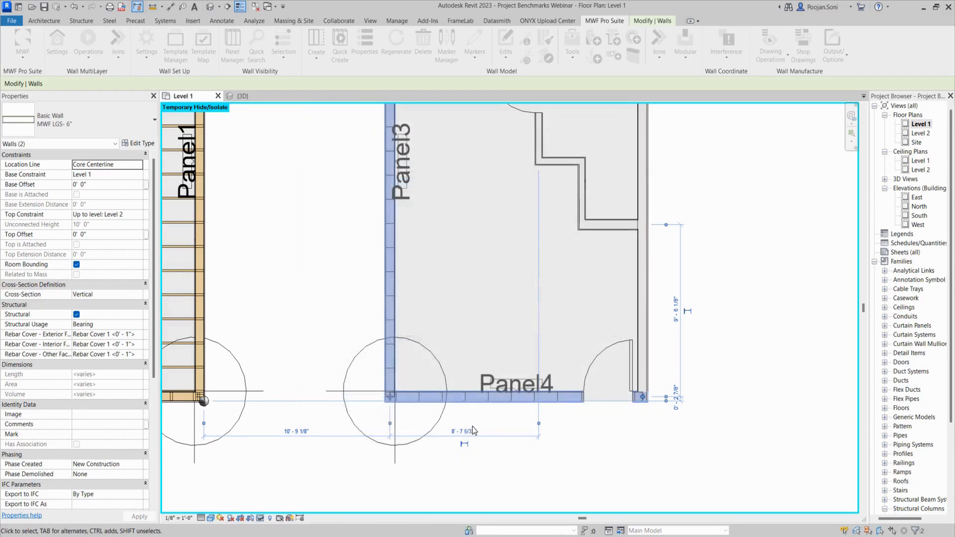
Examine how the light gauge studs of both new wall panels line up with the benchmark at the corner.
{"action": "left_click", "coordinate": [667, 468]}
{"action": "scroll", "coordinate": [311, 390], "scroll_direction": "up", "scroll_amount": 4}
{"action": "scroll", "coordinate": [379, 388], "scroll_direction": "up", "scroll_amount": 3}
{"action": "scroll", "coordinate": [477, 419], "scroll_direction": "up", "scroll_amount": 3}
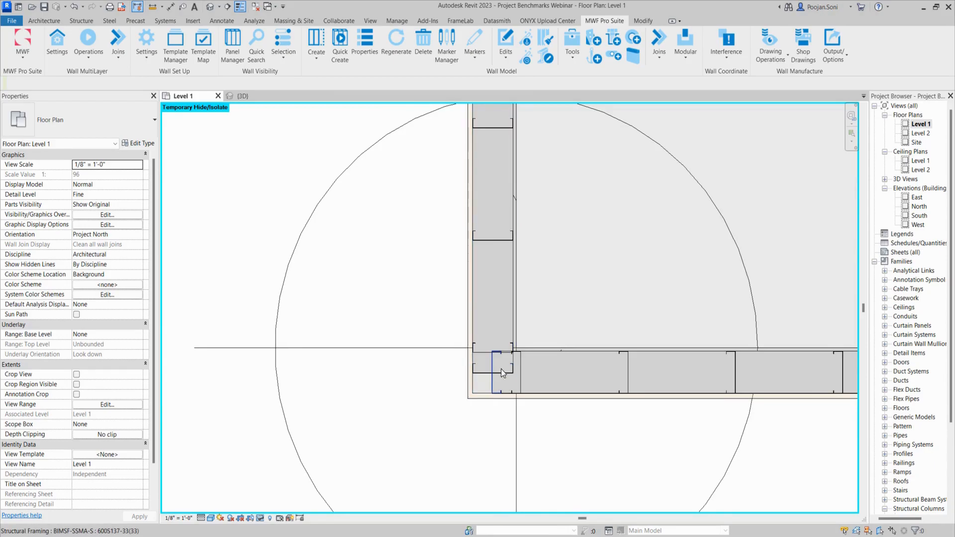
{"action": "scroll", "coordinate": [496, 374], "scroll_direction": "down", "scroll_amount": 3}
{"action": "scroll", "coordinate": [502, 368], "scroll_direction": "down", "scroll_amount": 2}
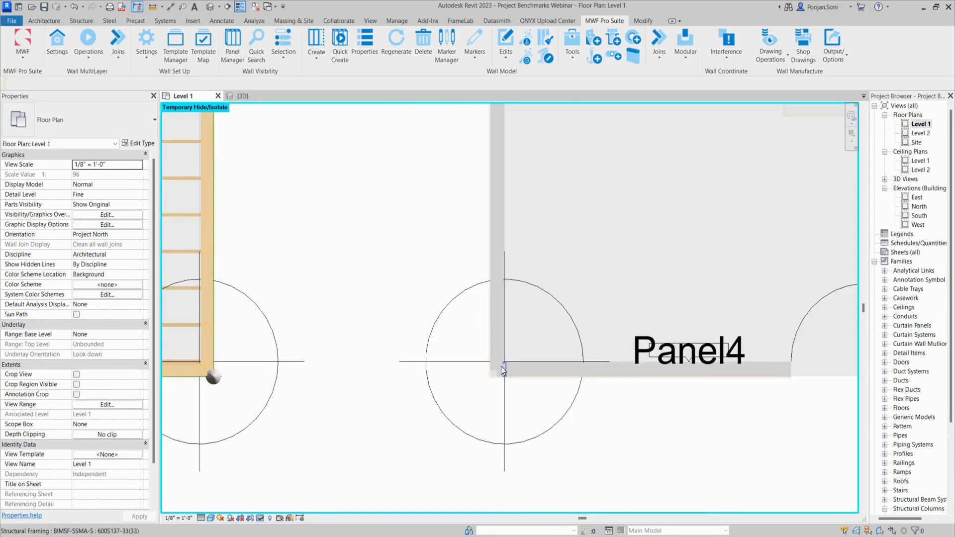
{"action": "middle_click_drag", "start_coordinate": [593, 429], "coordinate": [484, 485]}
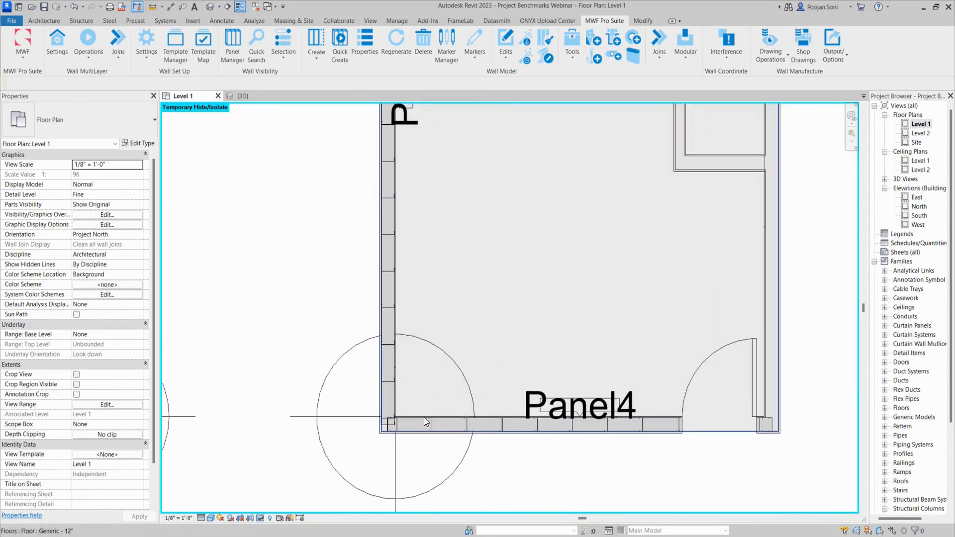
{"action": "scroll", "coordinate": [389, 426], "scroll_direction": "up", "scroll_amount": 4}
{"action": "scroll", "coordinate": [388, 402], "scroll_direction": "down", "scroll_amount": 3}
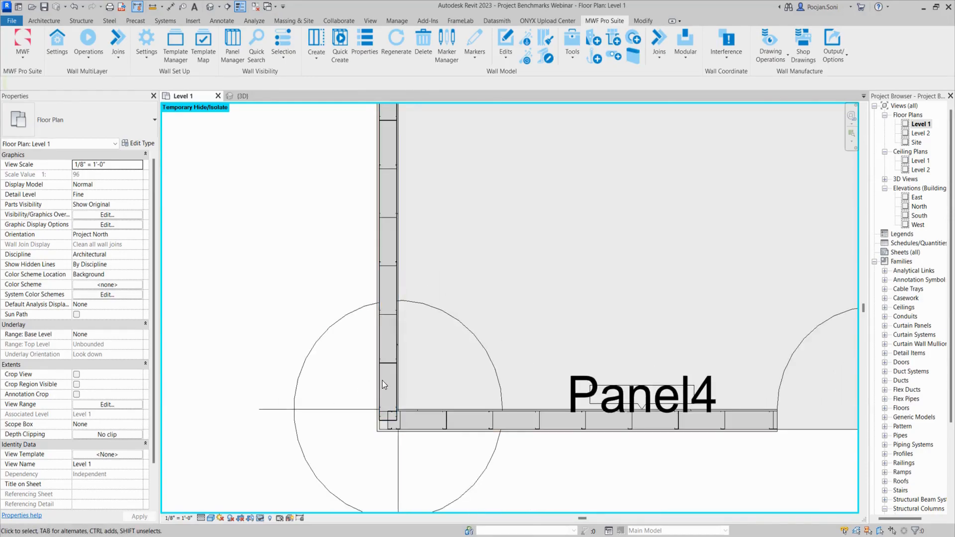
{"action": "scroll", "coordinate": [443, 443], "scroll_direction": "up", "scroll_amount": 3}
{"action": "scroll", "coordinate": [377, 396], "scroll_direction": "down", "scroll_amount": 4}
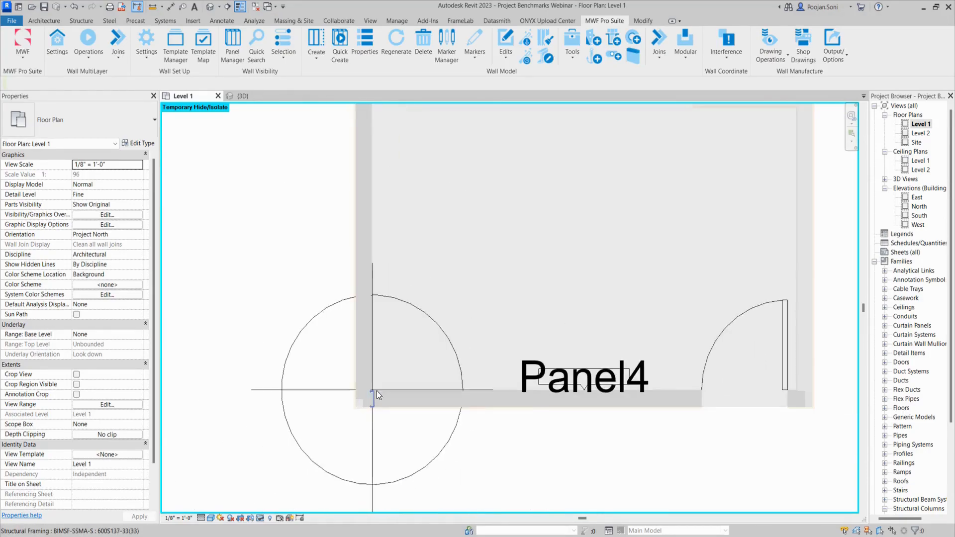
Select the second unit's floor and switch from the wall framing tools to the floor framing tools.
{"action": "left_click", "coordinate": [473, 258]}
{"action": "scroll", "coordinate": [420, 238], "scroll_direction": "down", "scroll_amount": 3}
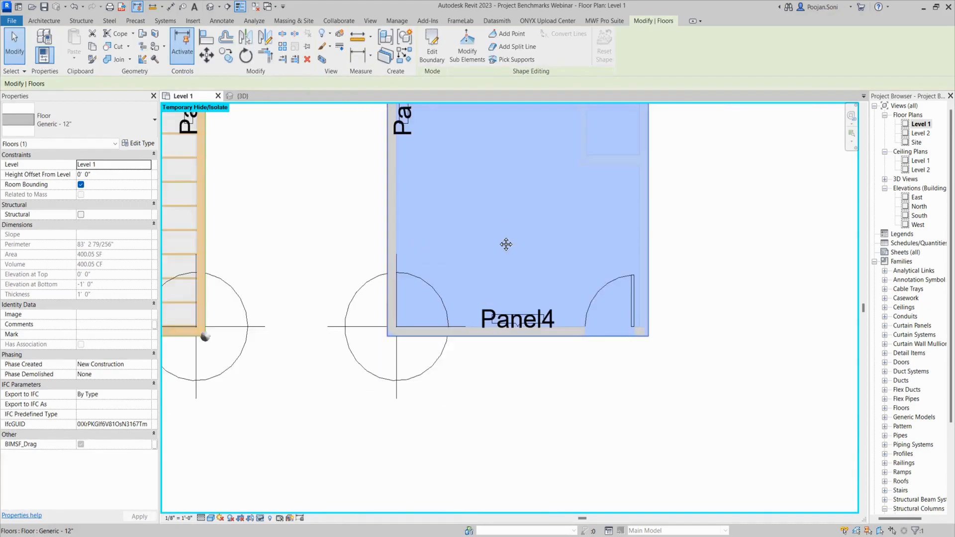
{"action": "middle_click_drag", "start_coordinate": [503, 225], "coordinate": [462, 334]}
{"action": "scroll", "coordinate": [455, 326], "scroll_direction": "down", "scroll_amount": 2}
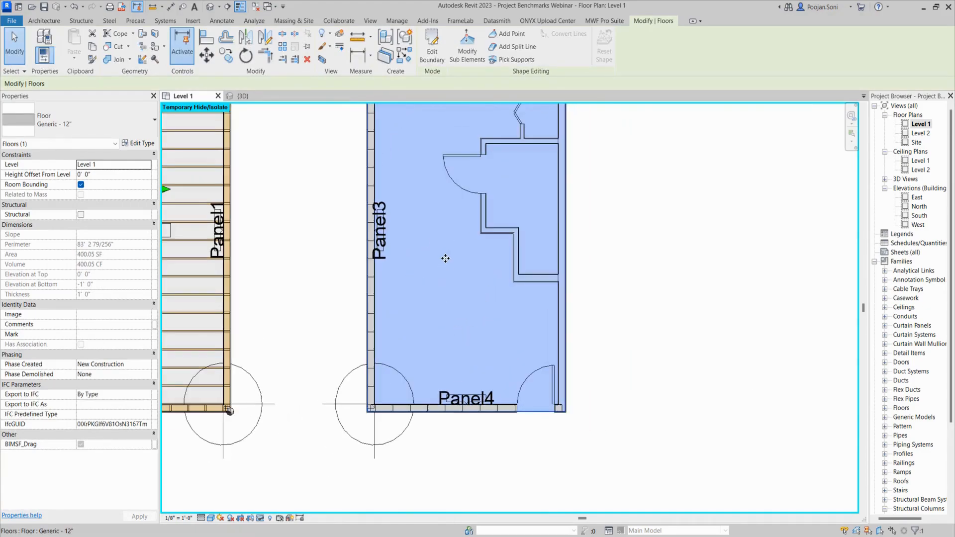
{"action": "left_click", "coordinate": [604, 20]}
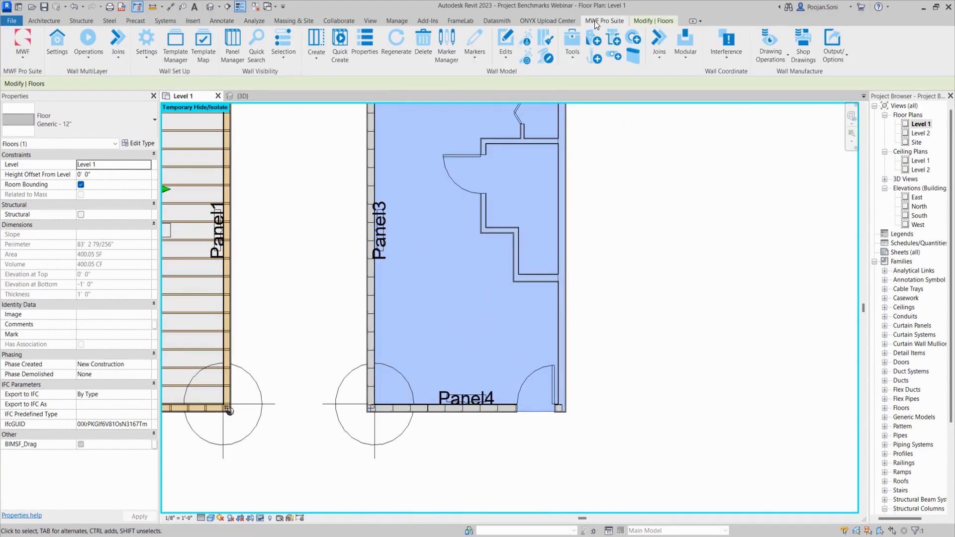
{"action": "left_click", "coordinate": [26, 55]}
{"action": "left_click", "coordinate": [78, 125]}
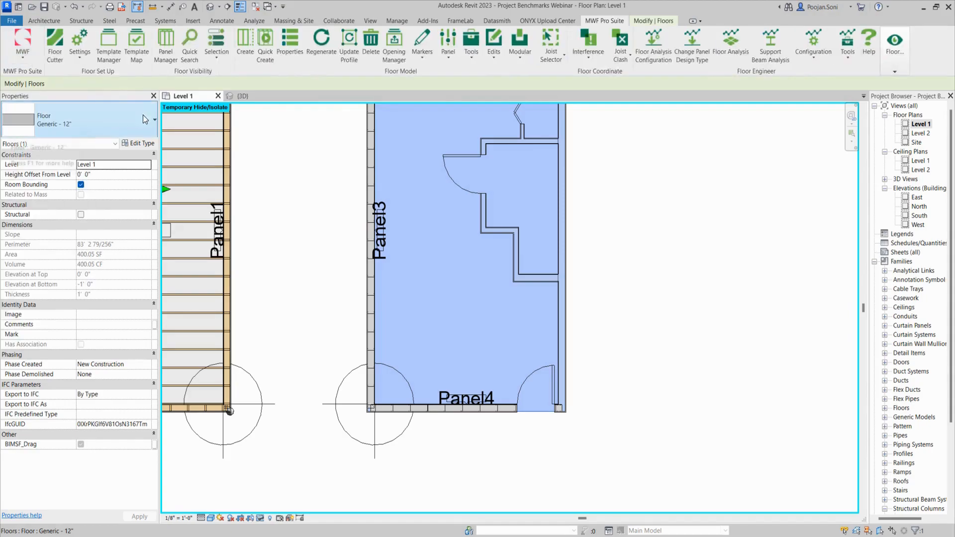
{"action": "left_click", "coordinate": [107, 54]}
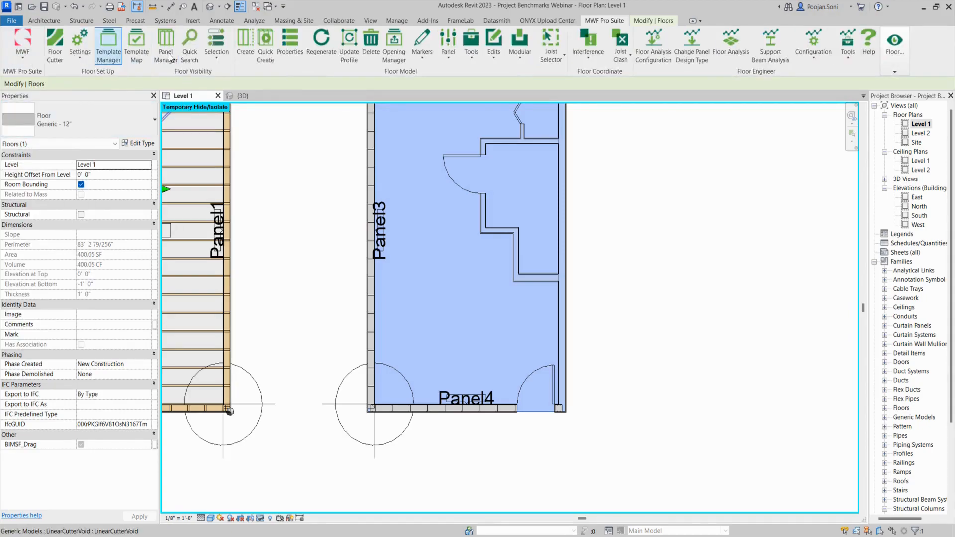
Create a floor panel on the selected floor with the Light Gauge Benchmark template and frame it immediately.
{"action": "left_click", "coordinate": [240, 57]}
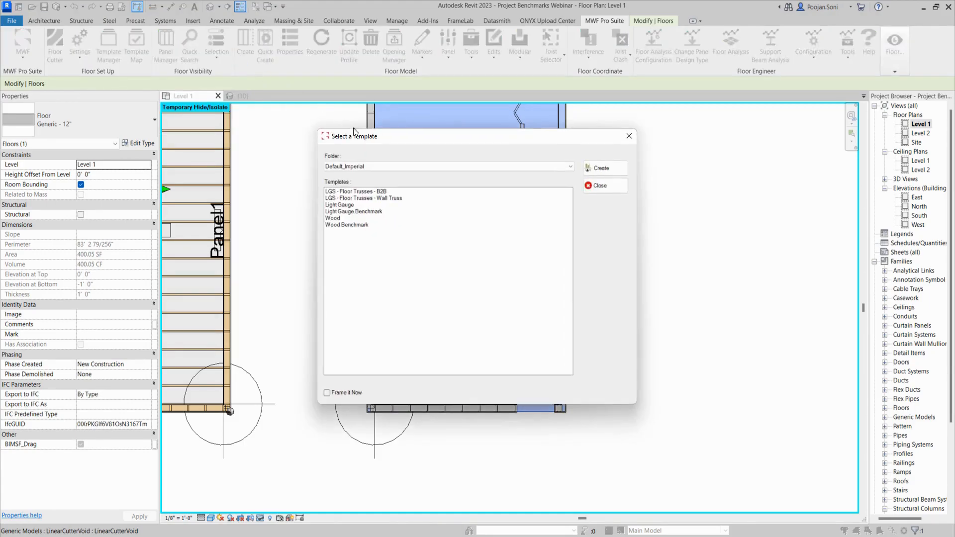
{"action": "left_click_drag", "start_coordinate": [352, 130], "coordinate": [287, 127]}
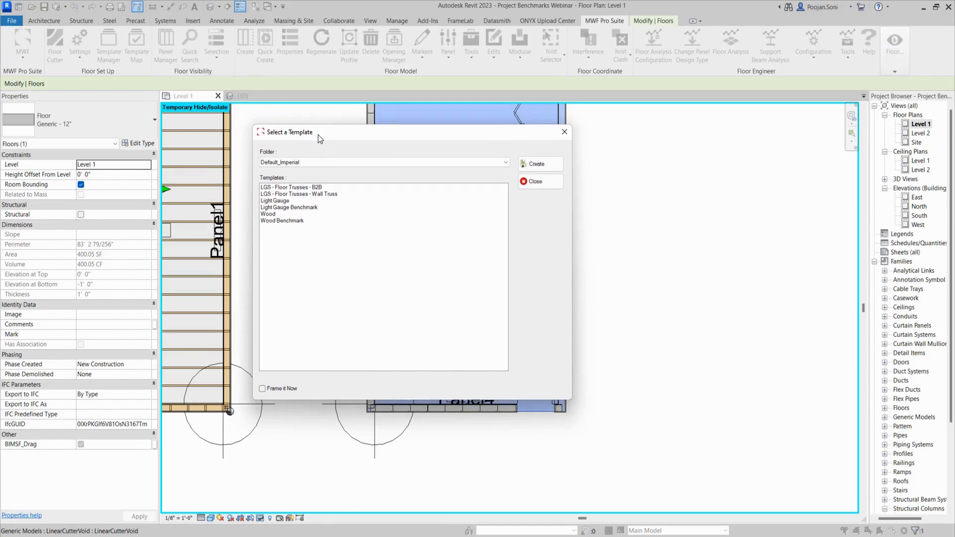
{"action": "left_click", "coordinate": [316, 208]}
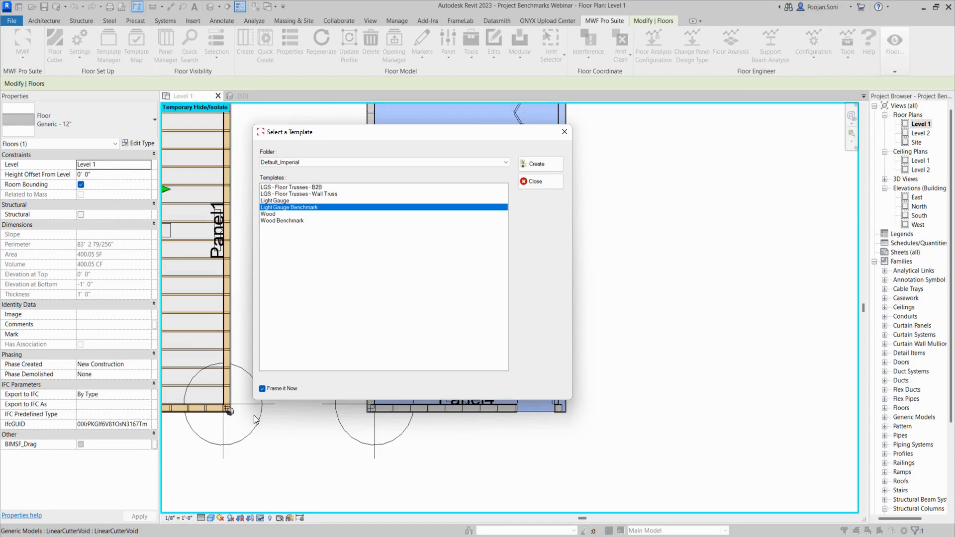
{"action": "left_click", "coordinate": [536, 165]}
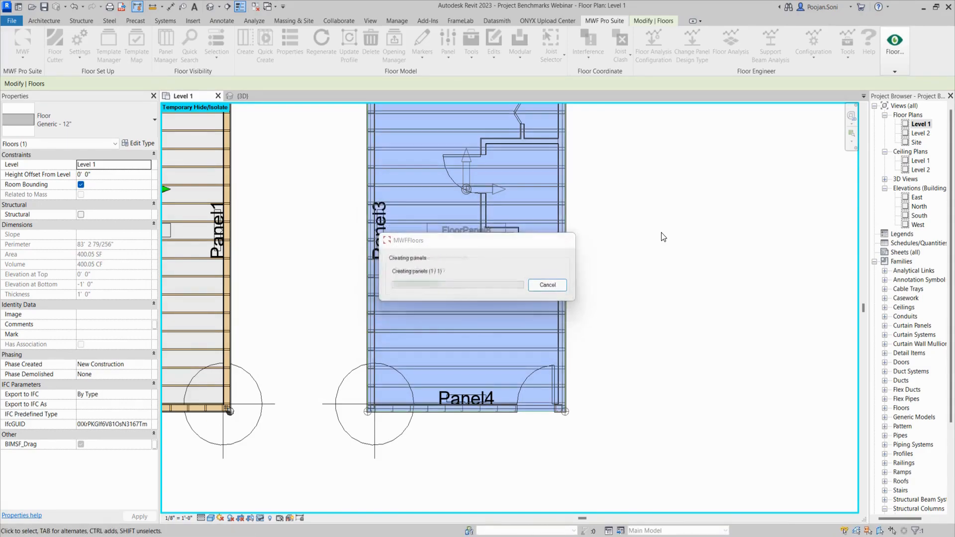
Examine how the new floor joists line up with the studs of Panel3 along the second unit's left wall.
{"action": "left_click", "coordinate": [637, 323]}
{"action": "scroll", "coordinate": [430, 353], "scroll_direction": "up", "scroll_amount": 5}
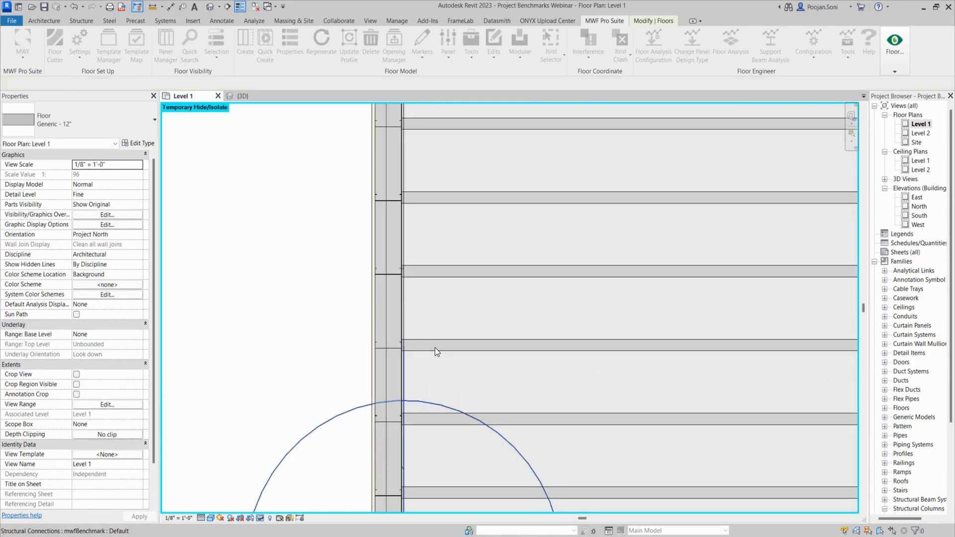
{"action": "scroll", "coordinate": [384, 355], "scroll_direction": "up", "scroll_amount": 3}
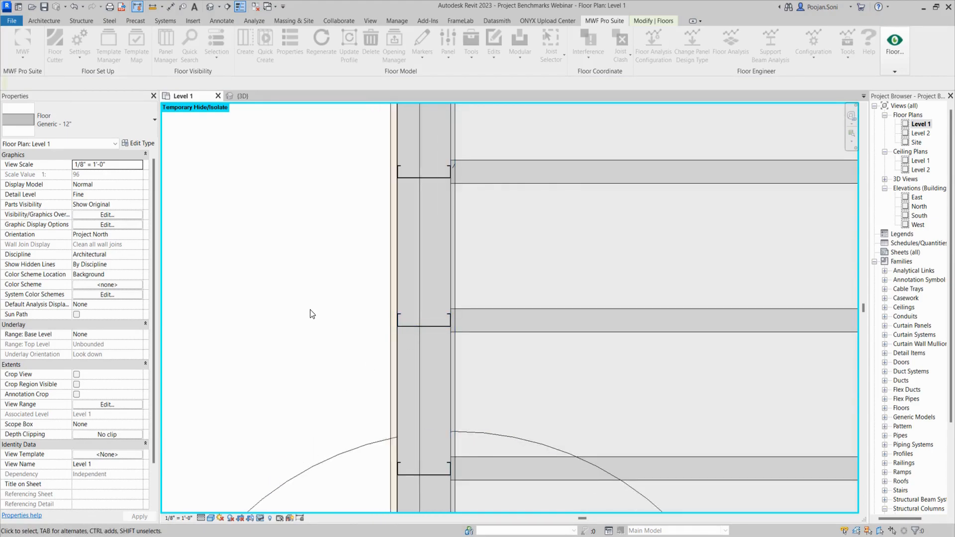
{"action": "scroll", "coordinate": [310, 311], "scroll_direction": "down", "scroll_amount": 3}
{"action": "scroll", "coordinate": [249, 290], "scroll_direction": "down", "scroll_amount": 3}
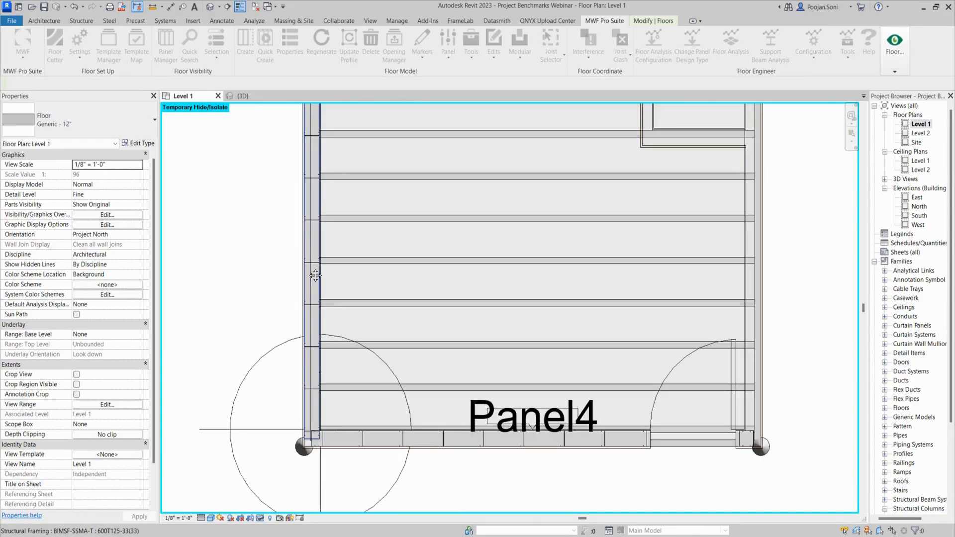
{"action": "middle_click_drag", "start_coordinate": [309, 241], "coordinate": [306, 401]}
{"action": "middle_click_drag", "start_coordinate": [278, 299], "coordinate": [294, 486]}
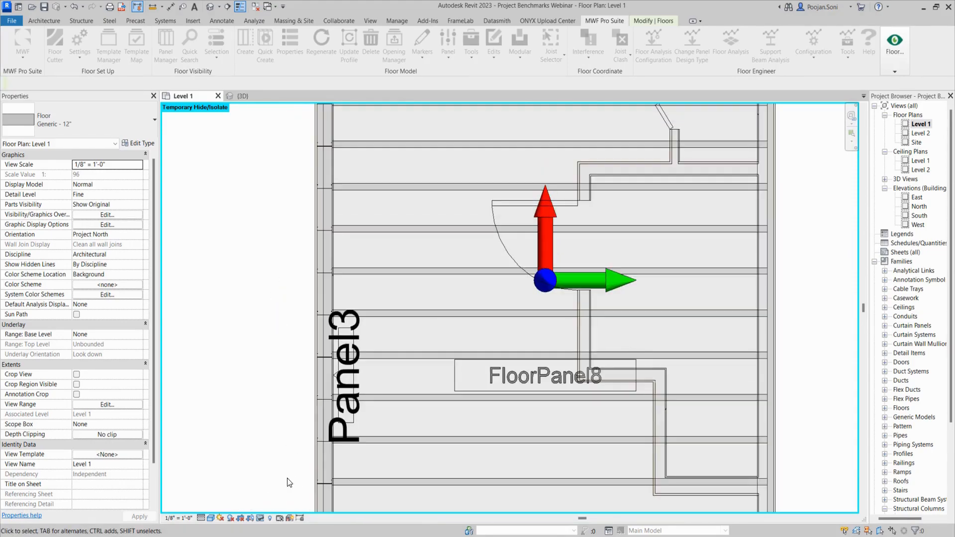
{"action": "middle_click_drag", "start_coordinate": [287, 345], "coordinate": [292, 476]}
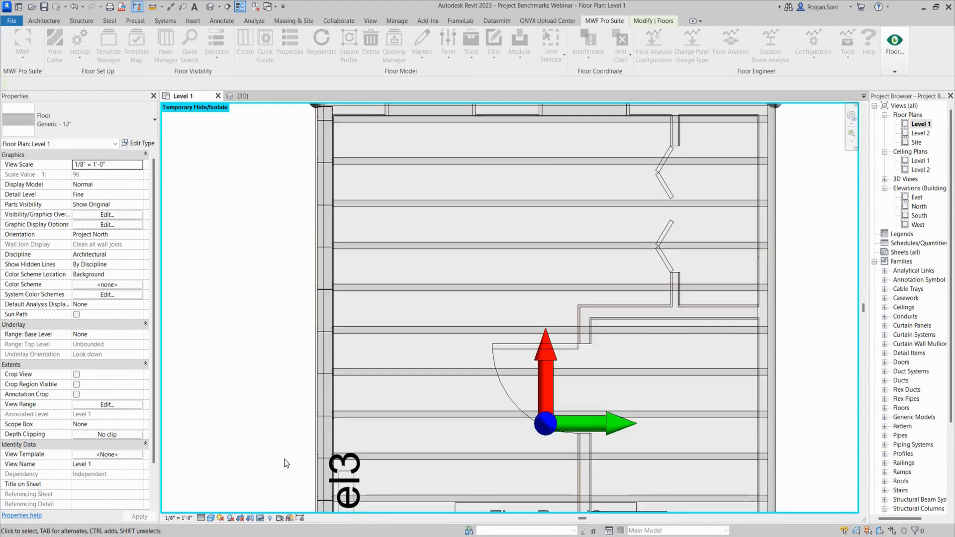
{"action": "scroll", "coordinate": [285, 391], "scroll_direction": "down", "scroll_amount": 2}
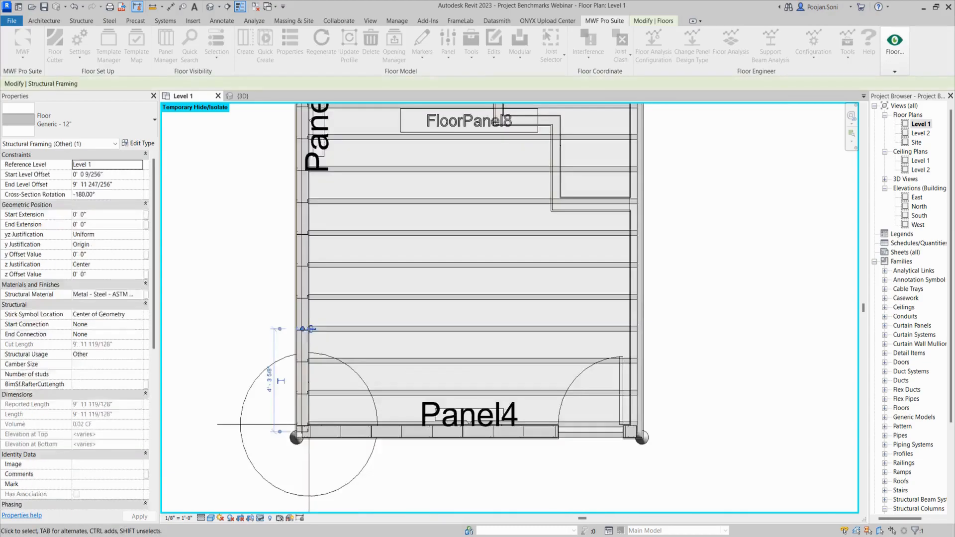
{"action": "key", "text": "Escape"}
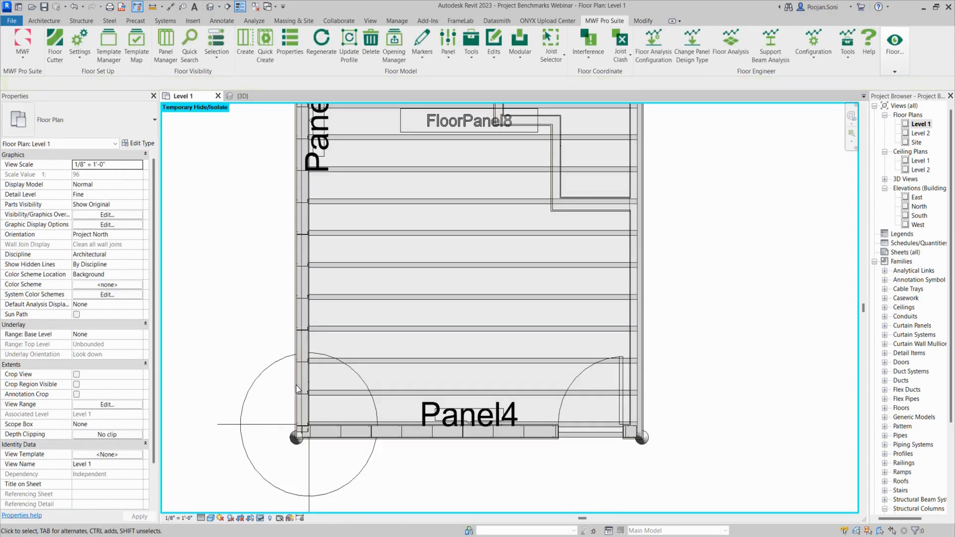
Select a stud of Panel3, return to the wall framing tools and open the panel's properties.
{"action": "left_click", "coordinate": [305, 300]}
{"action": "left_click", "coordinate": [604, 20]}
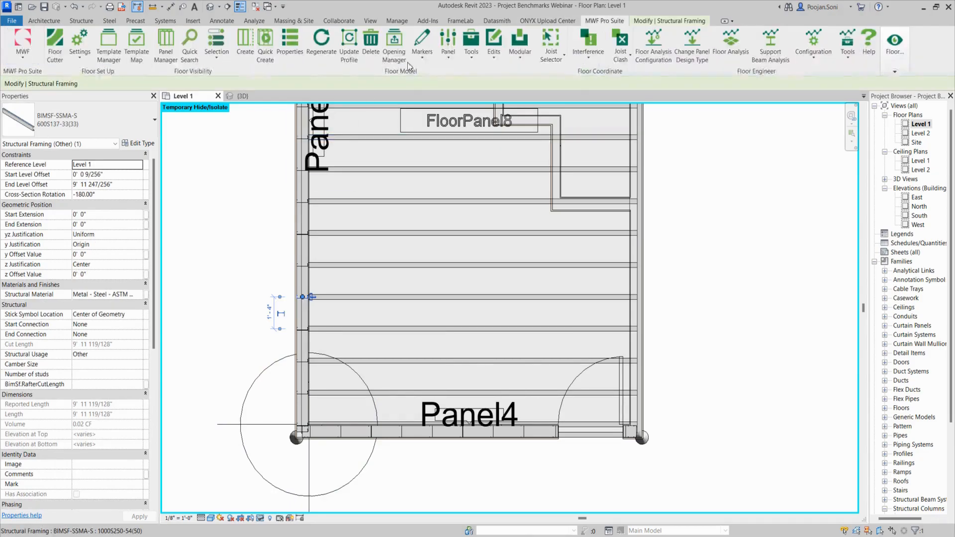
{"action": "left_click", "coordinate": [26, 62]}
{"action": "left_click", "coordinate": [35, 94]}
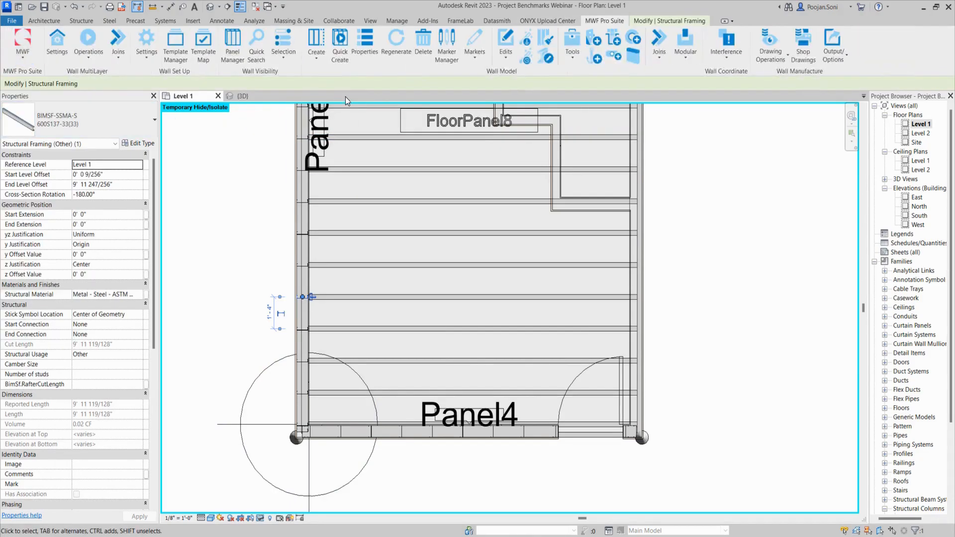
{"action": "left_click", "coordinate": [360, 43]}
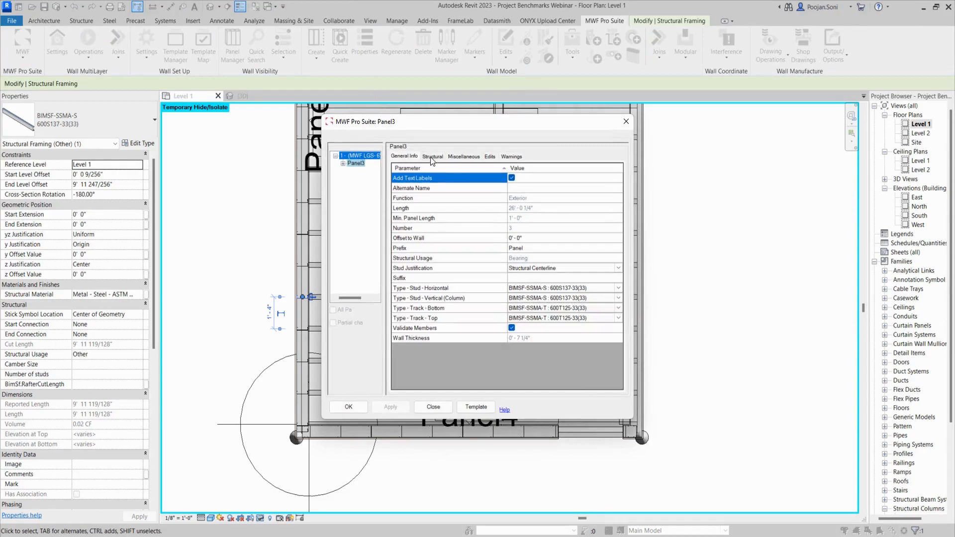
Review the stud arrangement style and available benchmarks in Panel3's Structural Members settings, then accept the panel properties.
{"action": "left_click", "coordinate": [453, 157]}
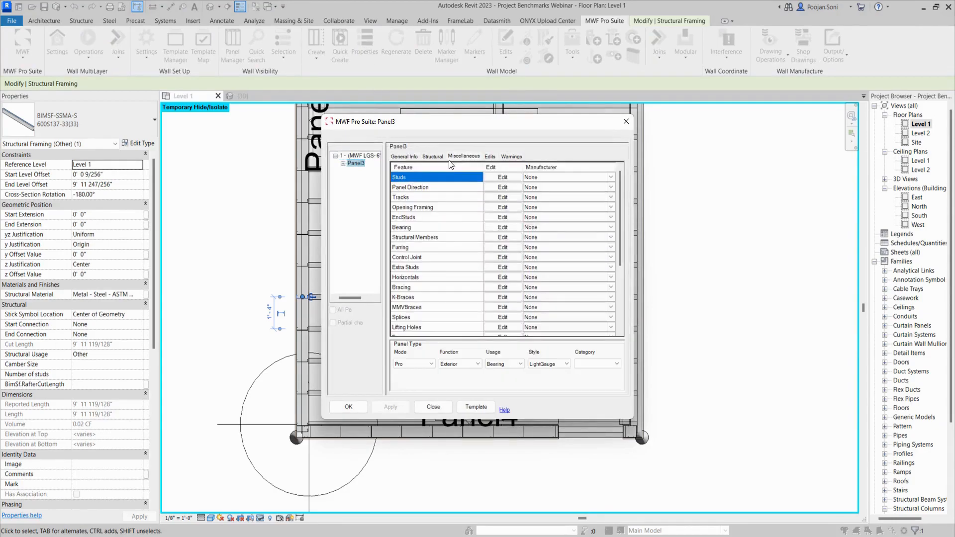
{"action": "left_click", "coordinate": [426, 236]}
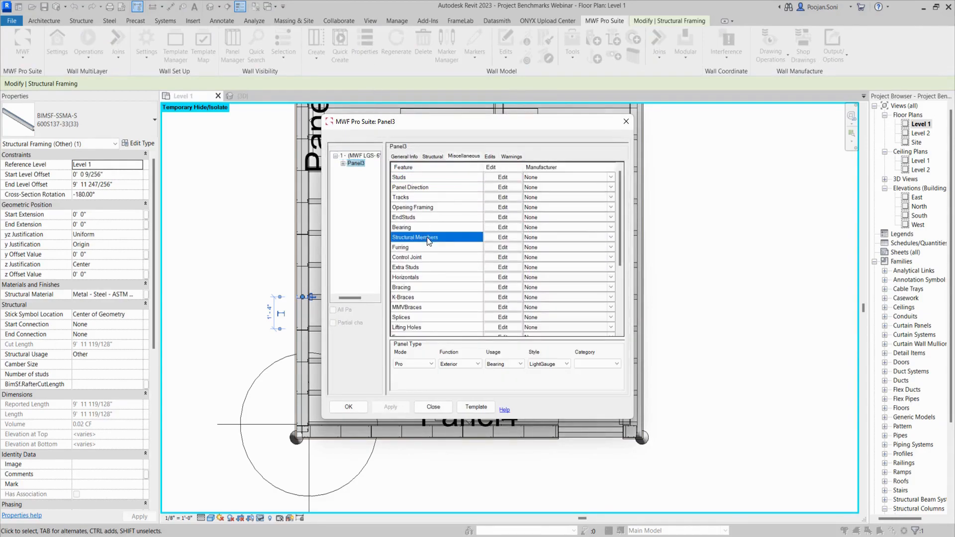
{"action": "left_click", "coordinate": [503, 237]}
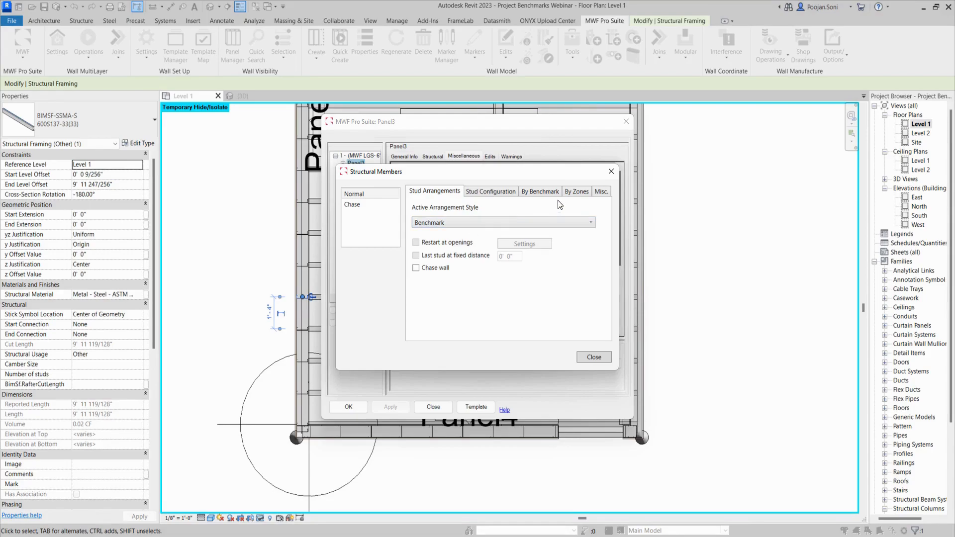
{"action": "left_click", "coordinate": [523, 193]}
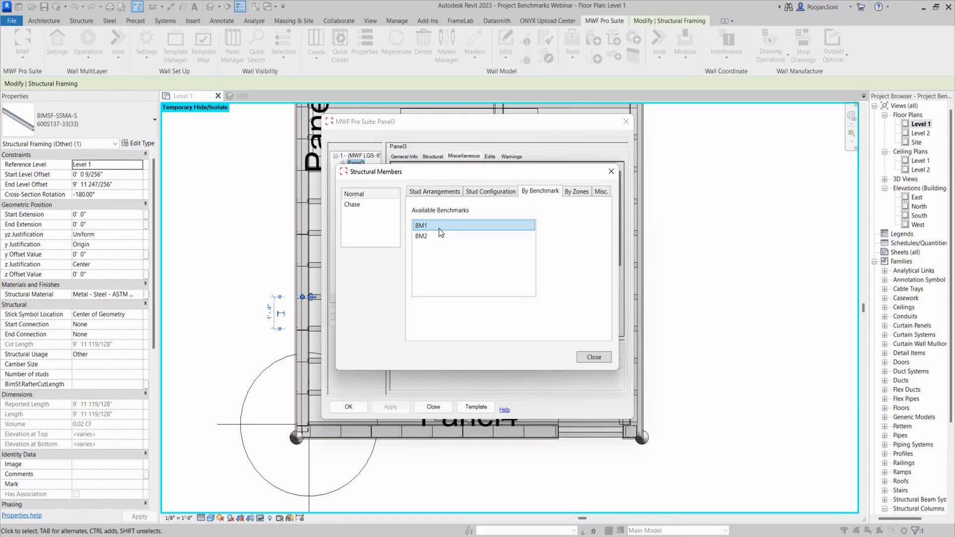
{"action": "left_click", "coordinate": [434, 193]}
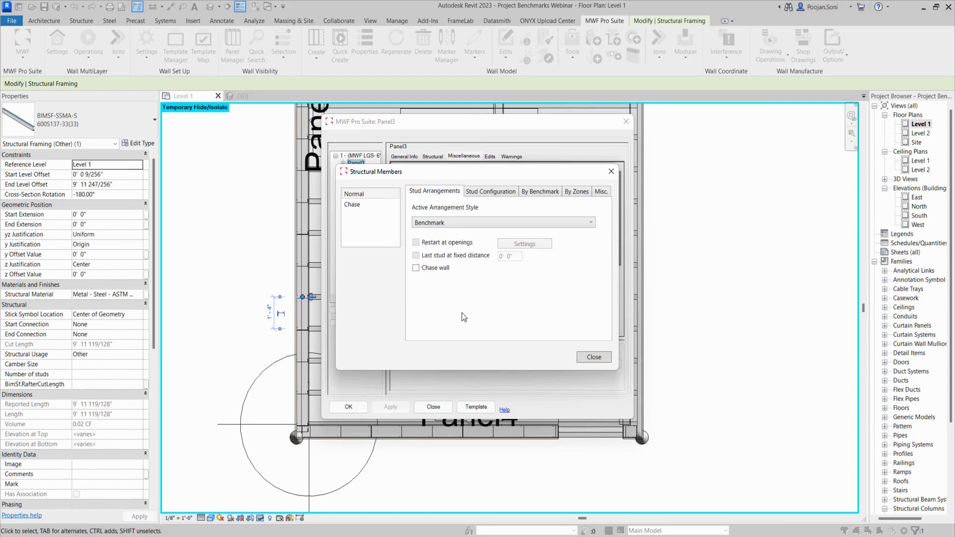
{"action": "left_click", "coordinate": [611, 171]}
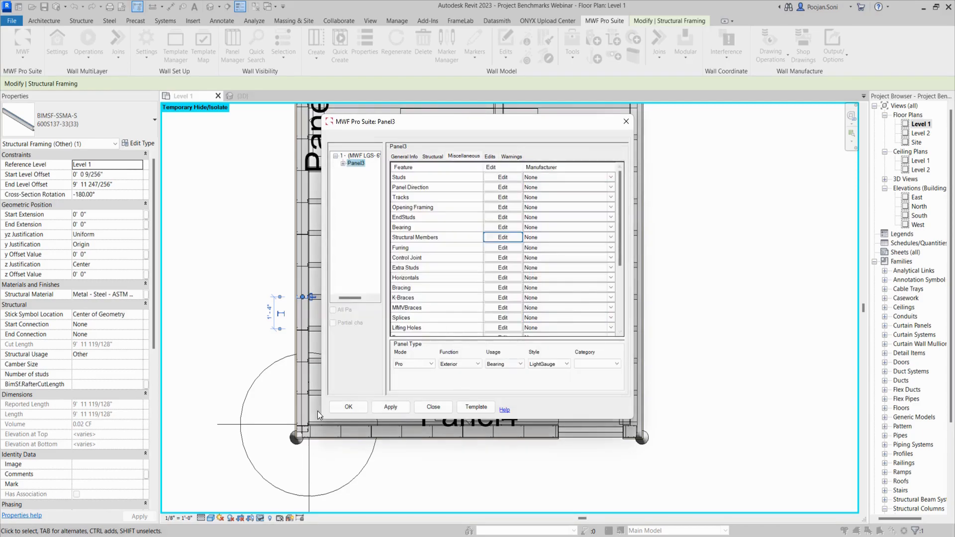
{"action": "left_click", "coordinate": [347, 407]}
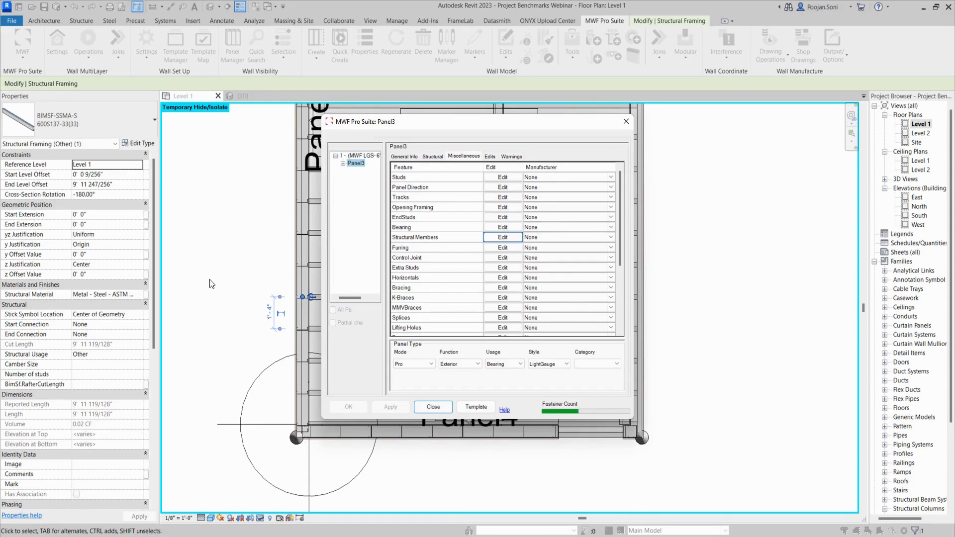
Compare the floor and wall framing of both units side by side and inspect one light gauge joist.
{"action": "scroll", "coordinate": [393, 279], "scroll_direction": "down", "scroll_amount": 2}
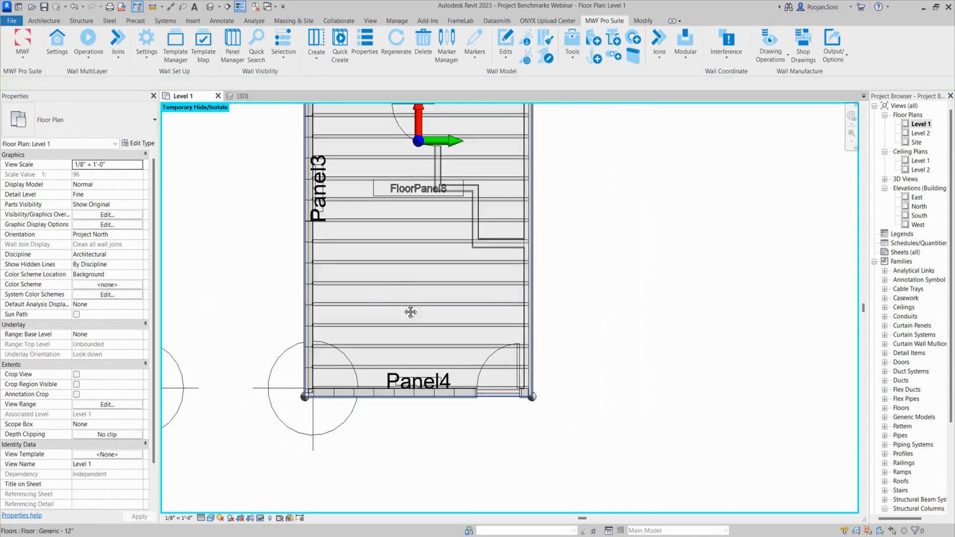
{"action": "scroll", "coordinate": [422, 342], "scroll_direction": "down", "scroll_amount": 3}
{"action": "scroll", "coordinate": [424, 324], "scroll_direction": "down", "scroll_amount": 2}
{"action": "middle_click_drag", "start_coordinate": [424, 323], "coordinate": [576, 379]}
{"action": "scroll", "coordinate": [503, 338], "scroll_direction": "up", "scroll_amount": 3}
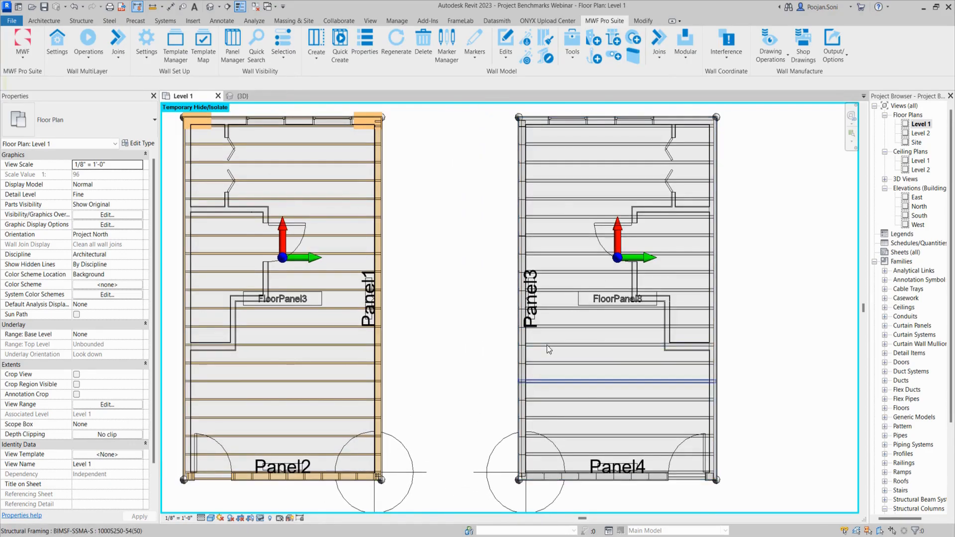
{"action": "left_click", "coordinate": [596, 363]}
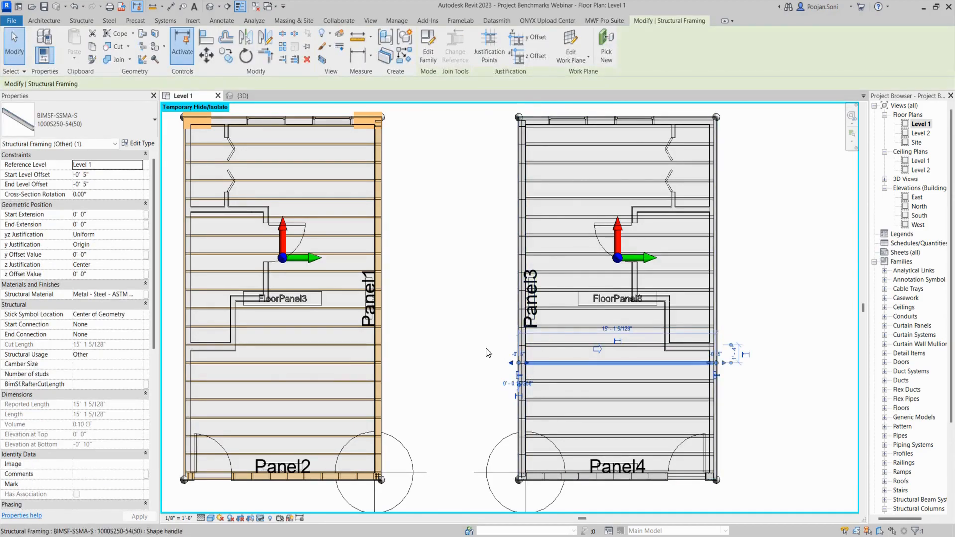
{"action": "left_click", "coordinate": [479, 329]}
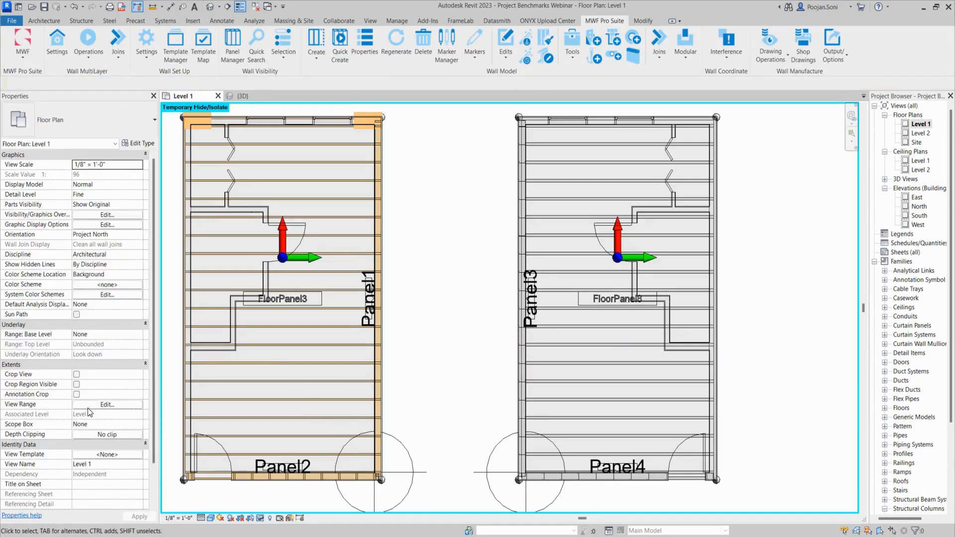
Check the view depth offset in the Level 1 plan's view range and accept the settings.
{"action": "left_click", "coordinate": [114, 406]}
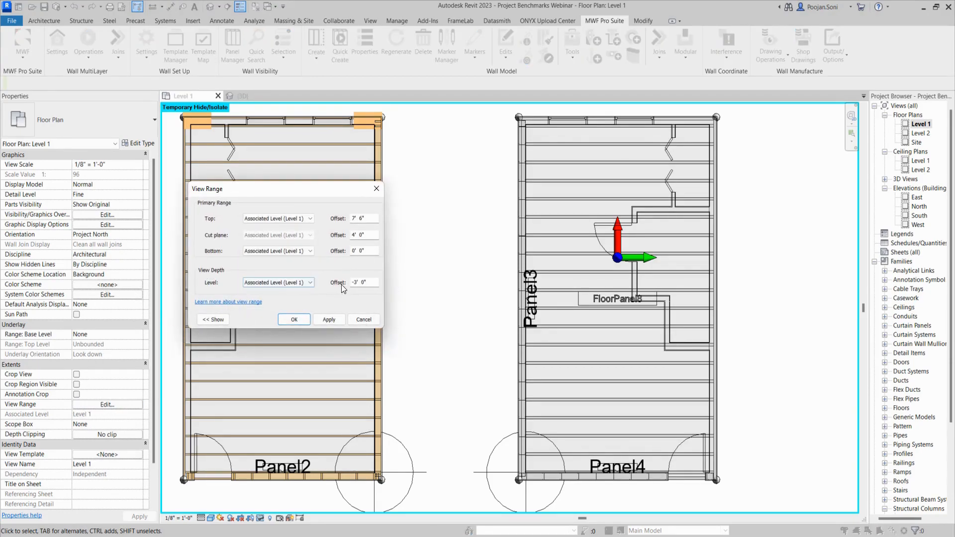
{"action": "left_click_drag", "start_coordinate": [373, 282], "coordinate": [344, 282]}
{"action": "left_click", "coordinate": [286, 319]}
{"action": "scroll", "coordinate": [585, 370], "scroll_direction": "up", "scroll_amount": 2}
{"action": "left_click", "coordinate": [529, 345]}
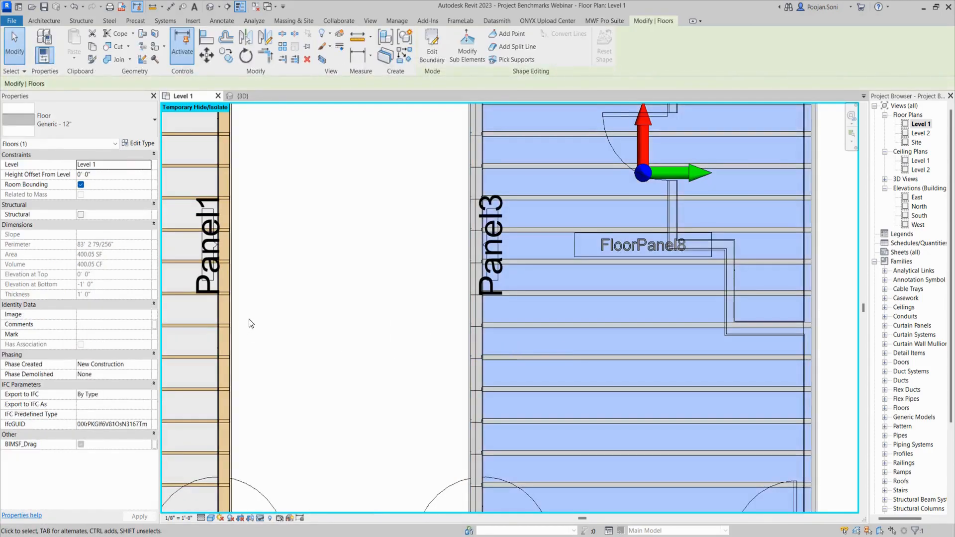
{"action": "scroll", "coordinate": [258, 320], "scroll_direction": "down", "scroll_amount": 5}
{"action": "middle_click_drag", "start_coordinate": [270, 326], "coordinate": [412, 341]}
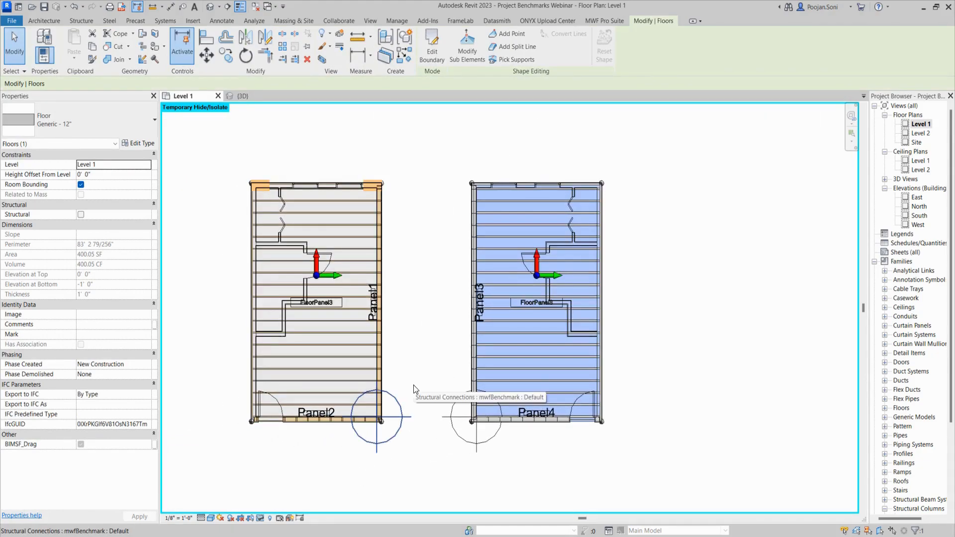
{"action": "left_click", "coordinate": [422, 368]}
{"action": "middle_click_drag", "start_coordinate": [424, 355], "coordinate": [457, 358]}
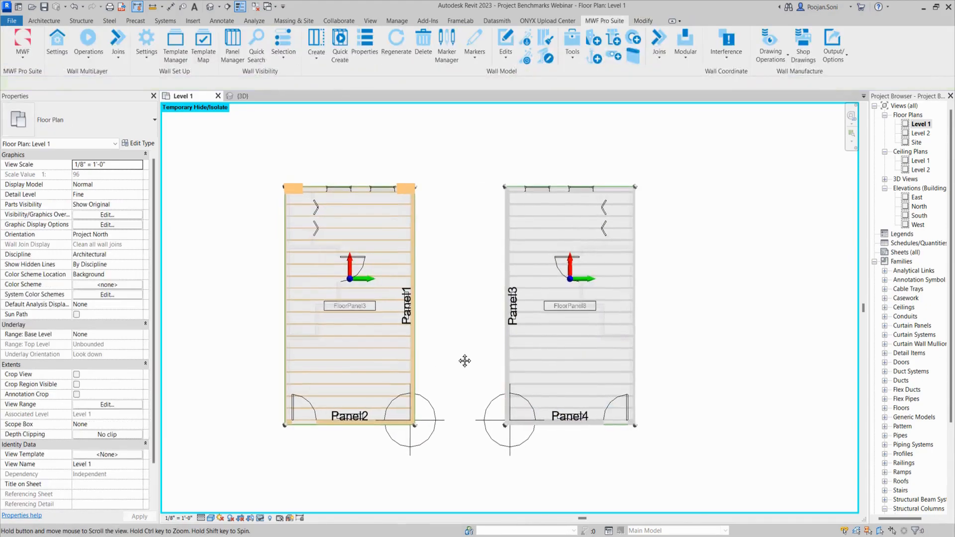